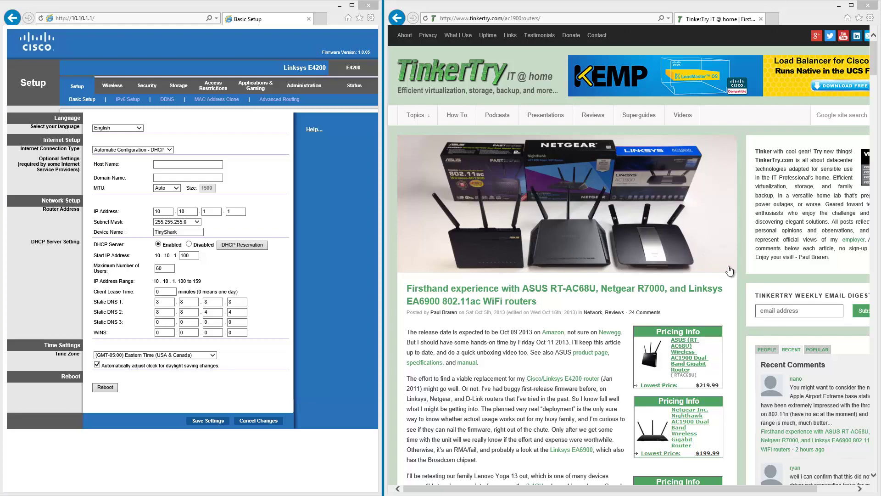
Return the TinkerTry article to its top and bring the Command Prompt window forward
{"action": "left_click_drag", "start_coordinate": [876, 63], "coordinate": [876, 87]}
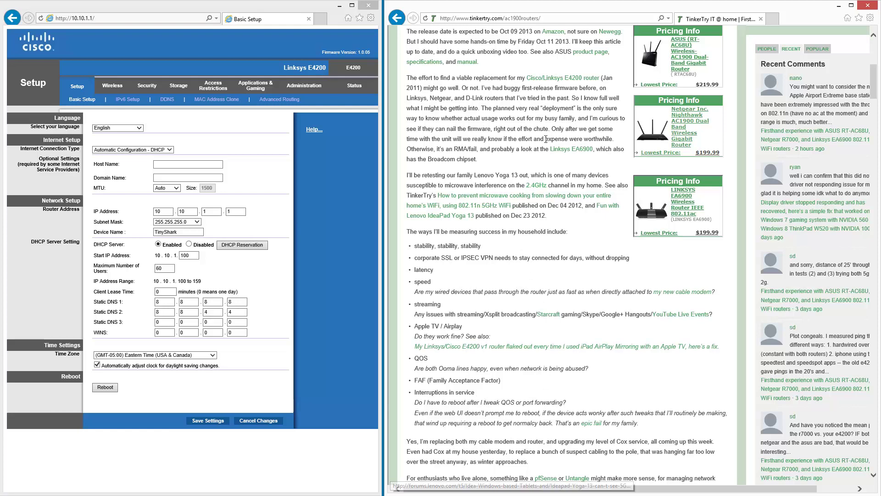
{"action": "left_click", "coordinate": [876, 48]}
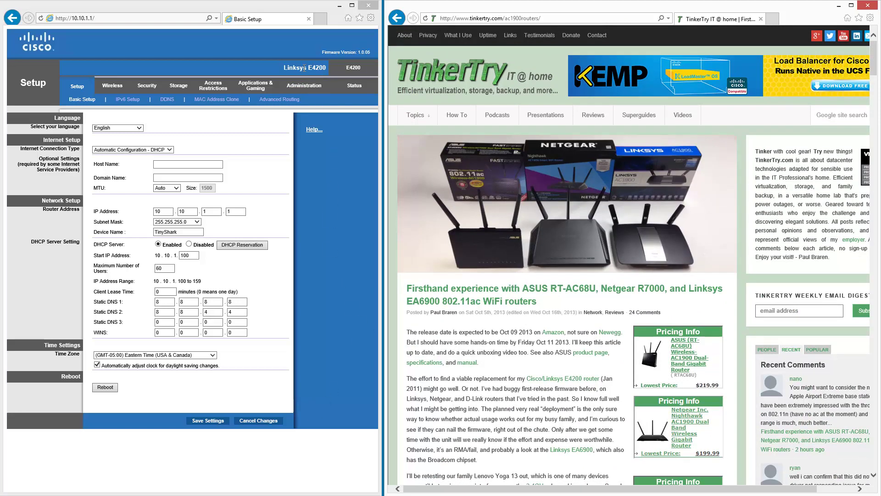
{"action": "left_click_drag", "start_coordinate": [332, 67], "coordinate": [304, 68]}
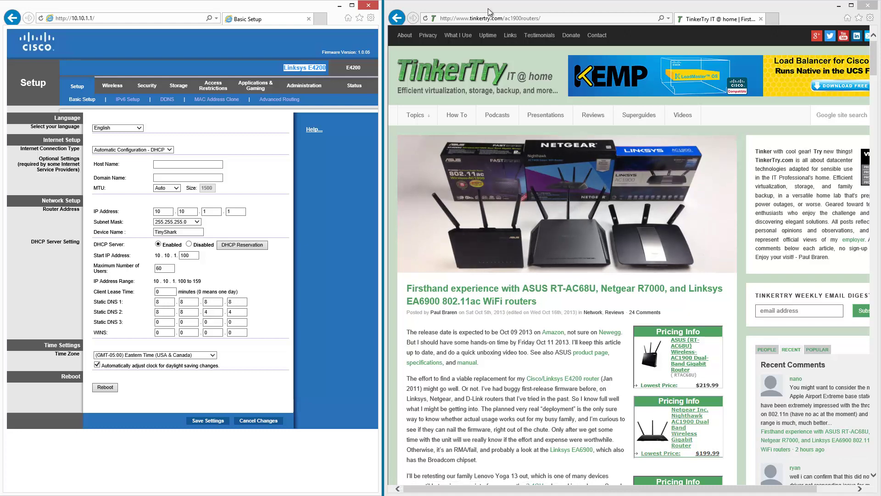
{"action": "left_click", "coordinate": [230, 495]}
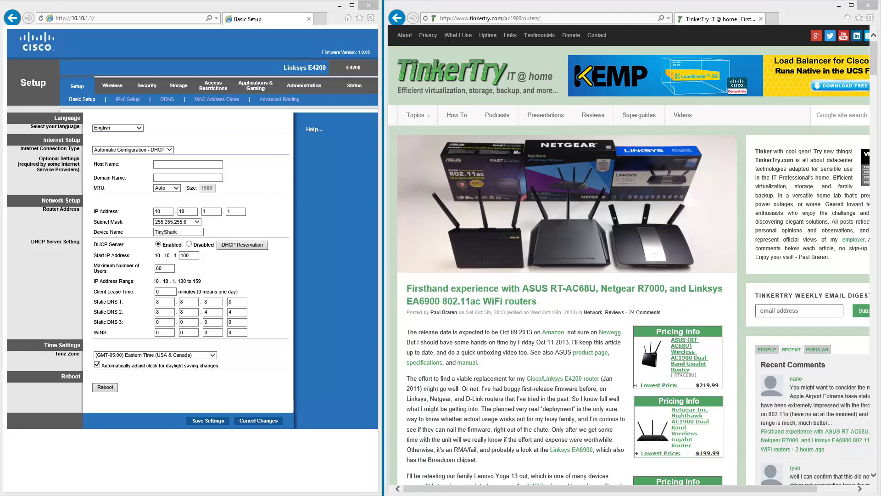
{"action": "left_click", "coordinate": [230, 479]}
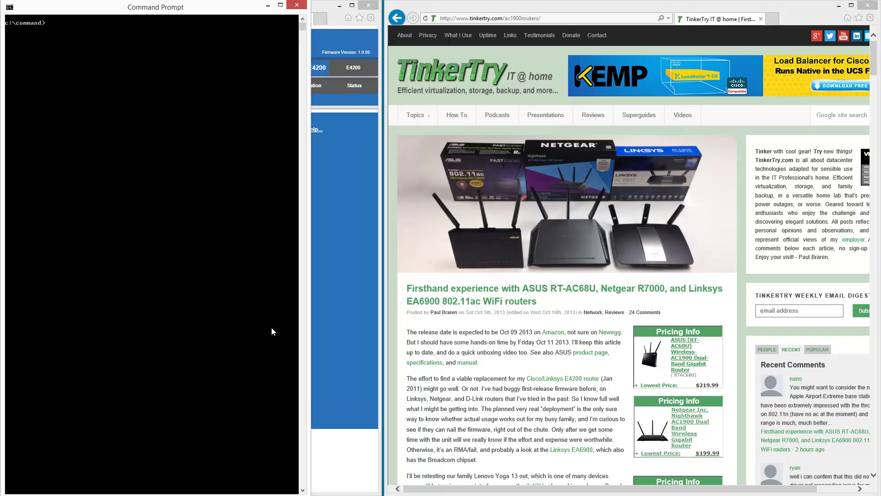
Run ipconfig to list the PC's adapters and gateways, then minimize Command Prompt
{"action": "type", "text": "ipconfig"}
{"action": "key", "text": "Return"}
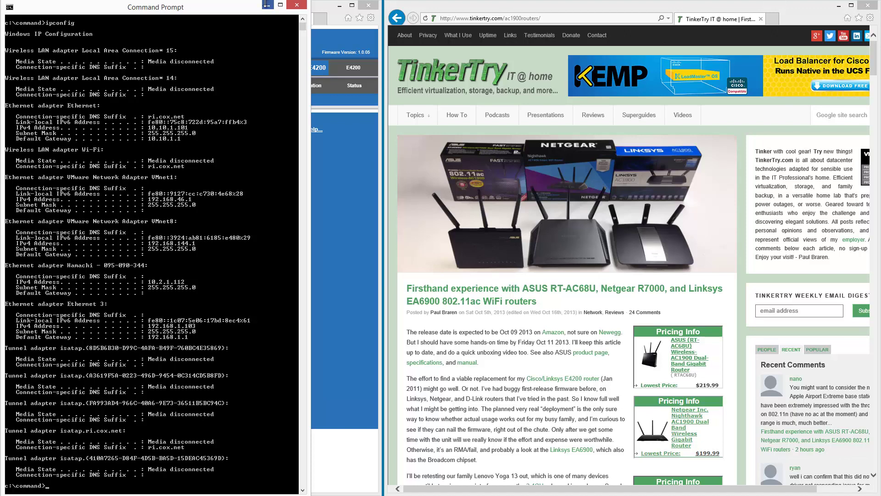
{"action": "left_click", "coordinate": [268, 5]}
Browse to 192.168.1.1, then replace the linksyssmartwifi.com host with 192.168.1.1 to load setup
{"action": "left_click", "coordinate": [478, 18]}
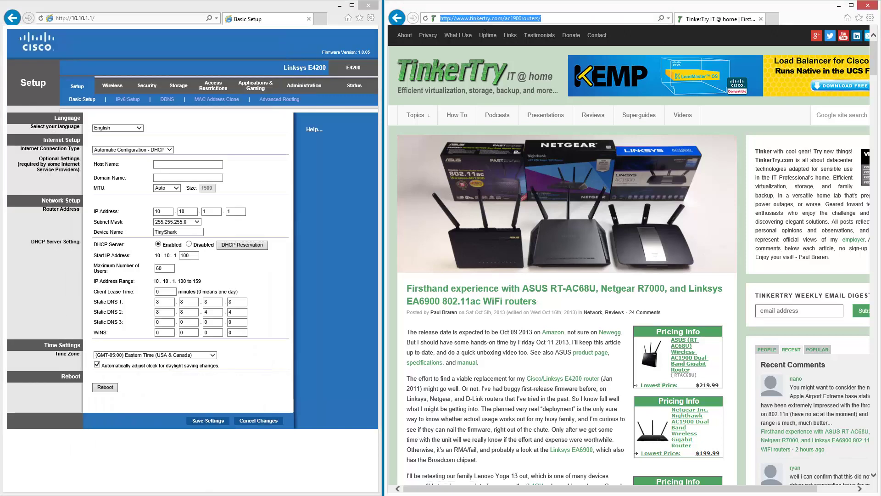
{"action": "type", "text": "192.168"}
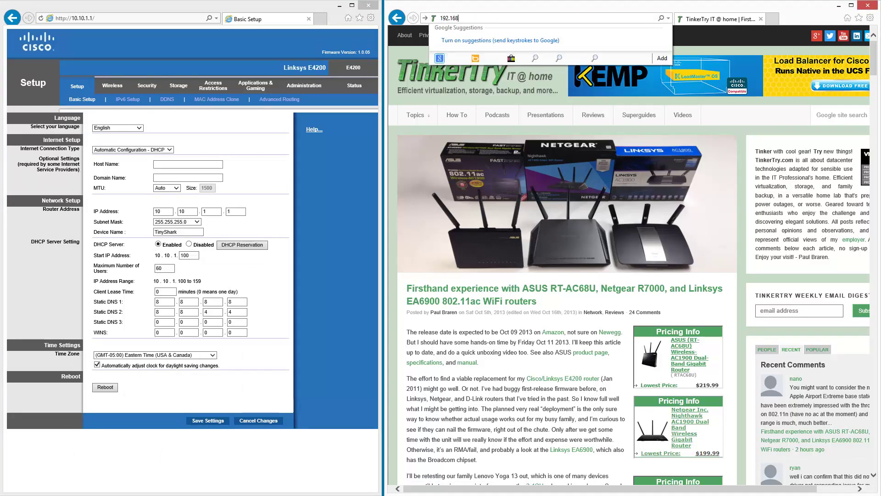
{"action": "type", "text": ".1.1"}
{"action": "key", "text": "Return"}
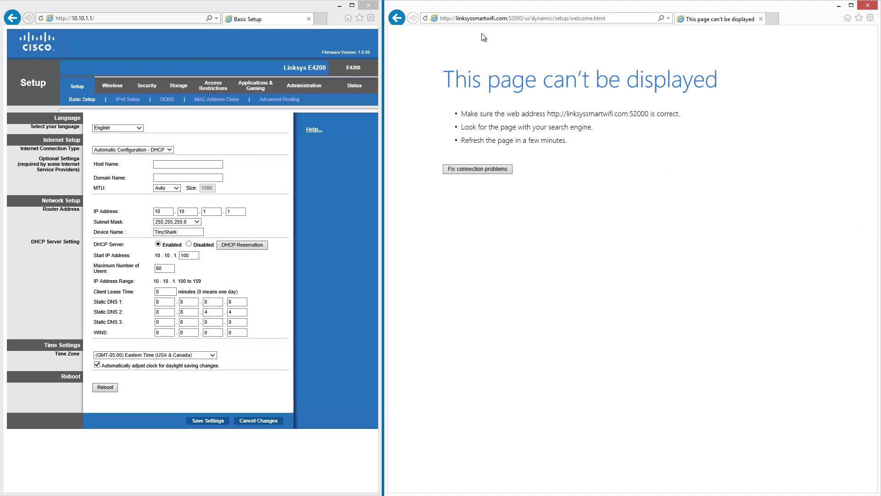
{"action": "left_click", "coordinate": [457, 17]}
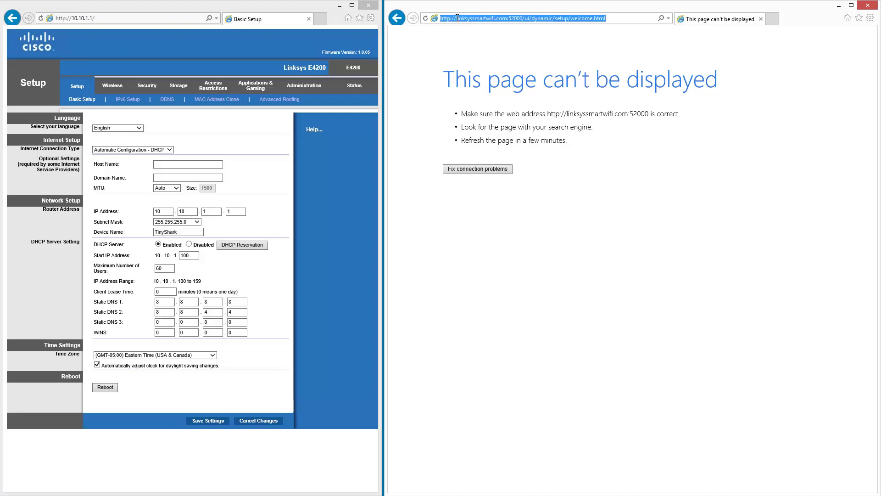
{"action": "left_click_drag", "start_coordinate": [457, 18], "coordinate": [506, 18]}
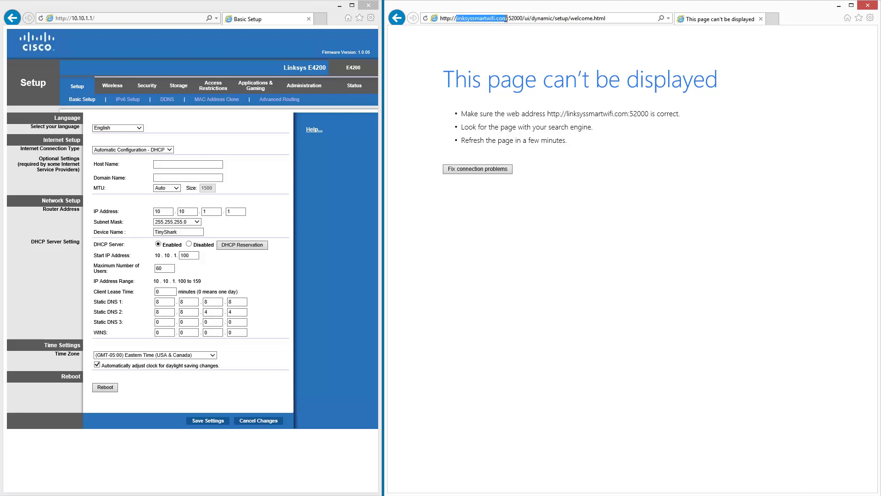
{"action": "type", "text": "192.168.1."}
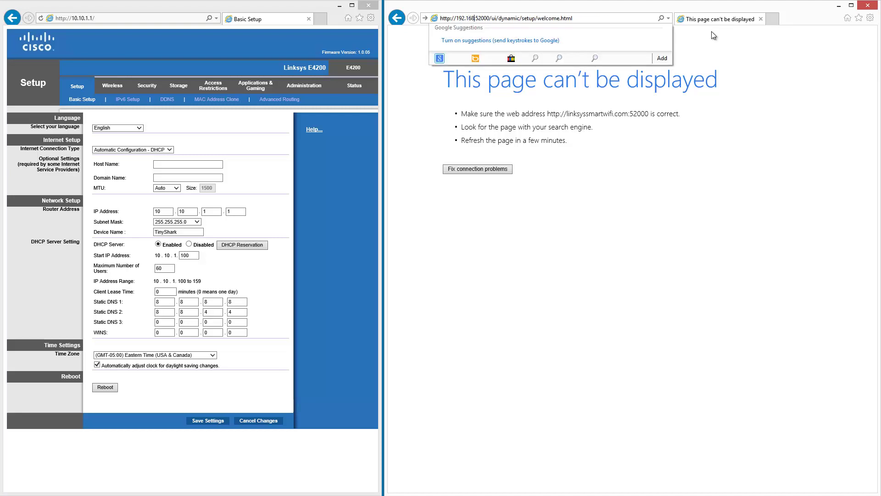
{"action": "type", "text": "1."}
{"action": "key", "text": "Return"}
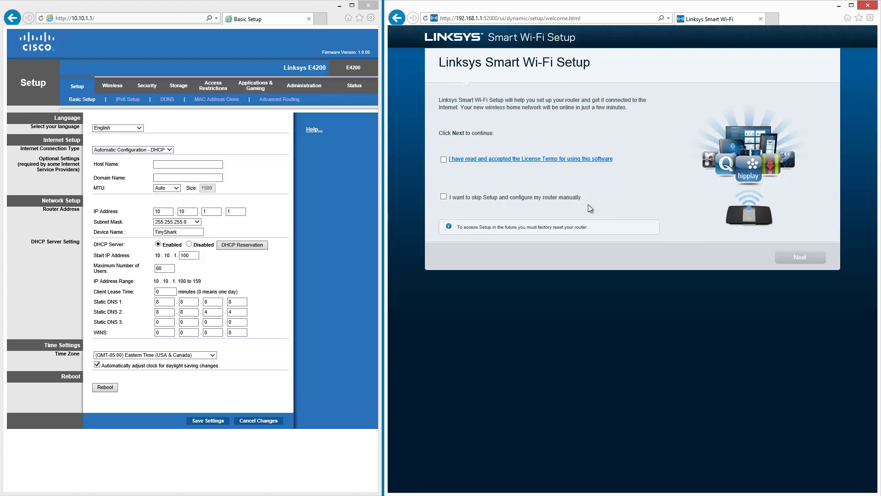
Accept the Linksys license terms and continue past the welcome page
{"action": "left_click", "coordinate": [444, 160]}
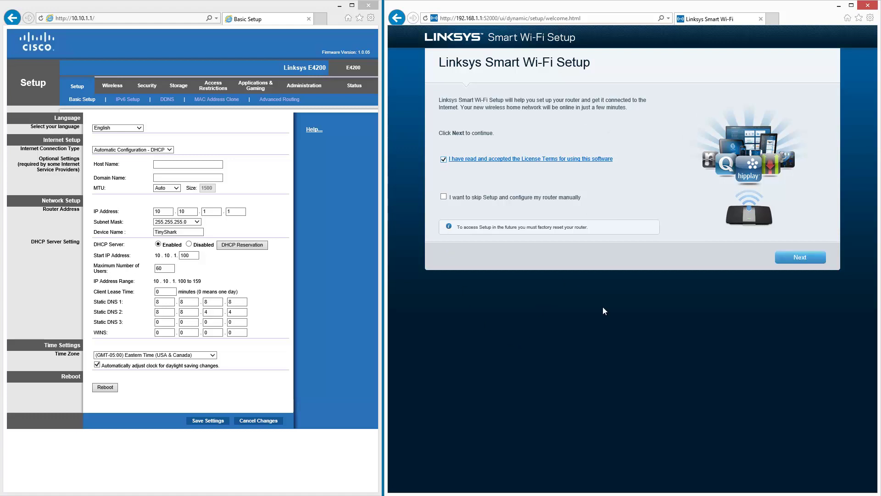
{"action": "left_click", "coordinate": [809, 258]}
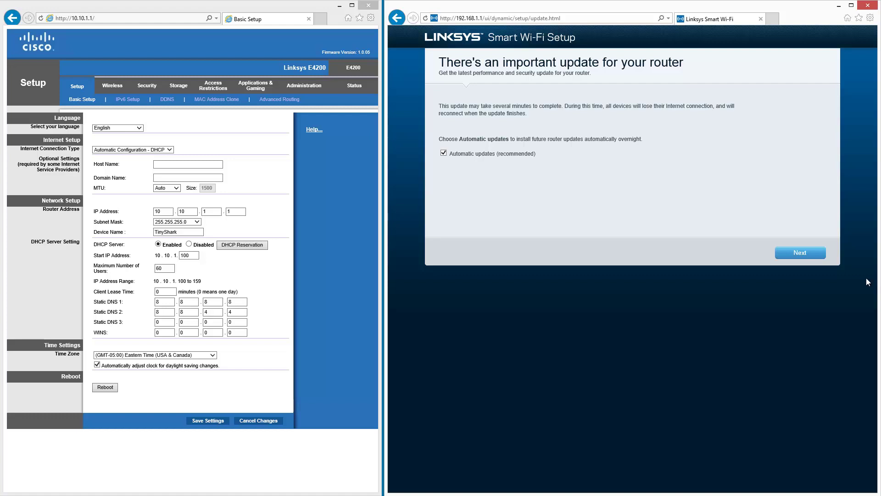
Start installing the router's important update, leaving automatic updates enabled
{"action": "left_click", "coordinate": [806, 255]}
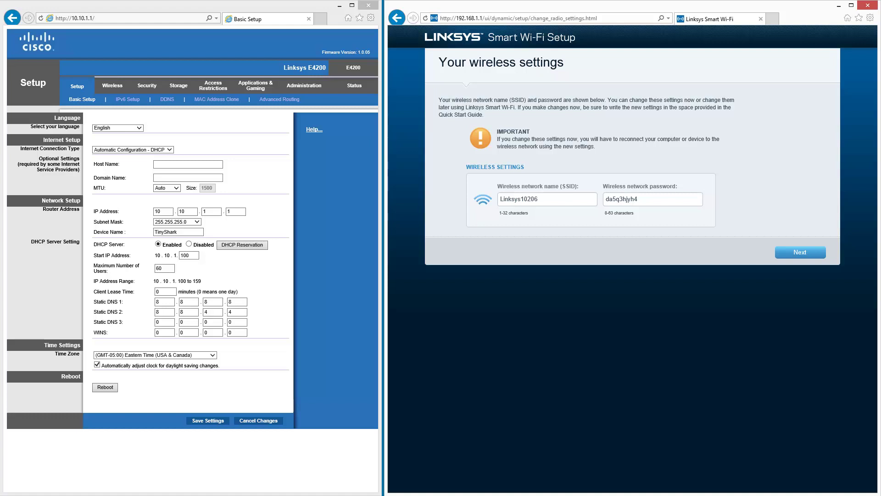
Keep the default Linksys10206 wireless settings and the generated router password, and finish setup
{"action": "left_click", "coordinate": [819, 256]}
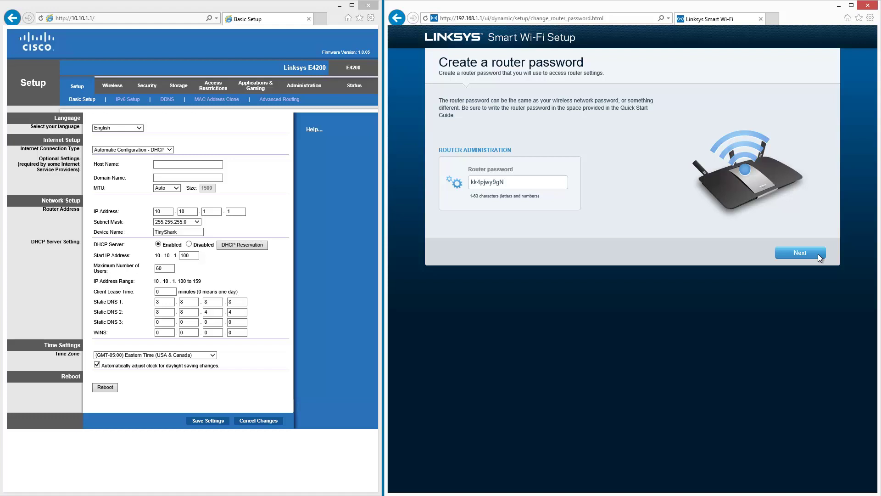
{"action": "left_click", "coordinate": [817, 255]}
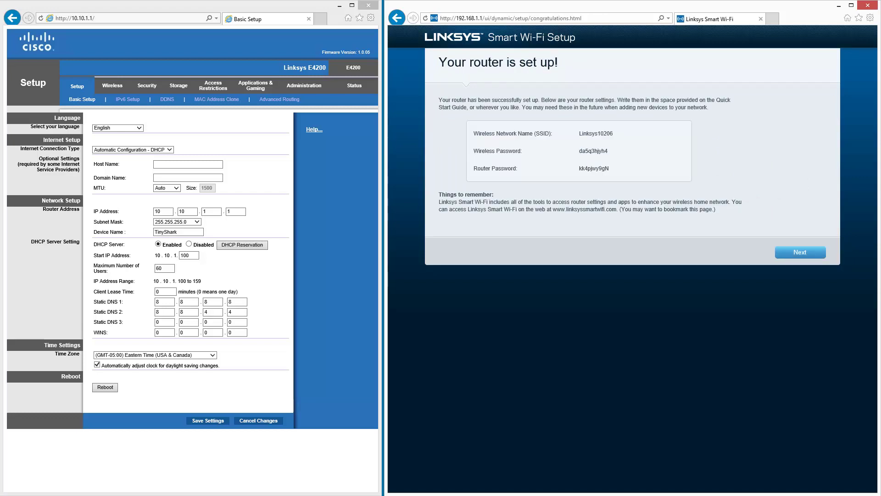
{"action": "left_click", "coordinate": [816, 255]}
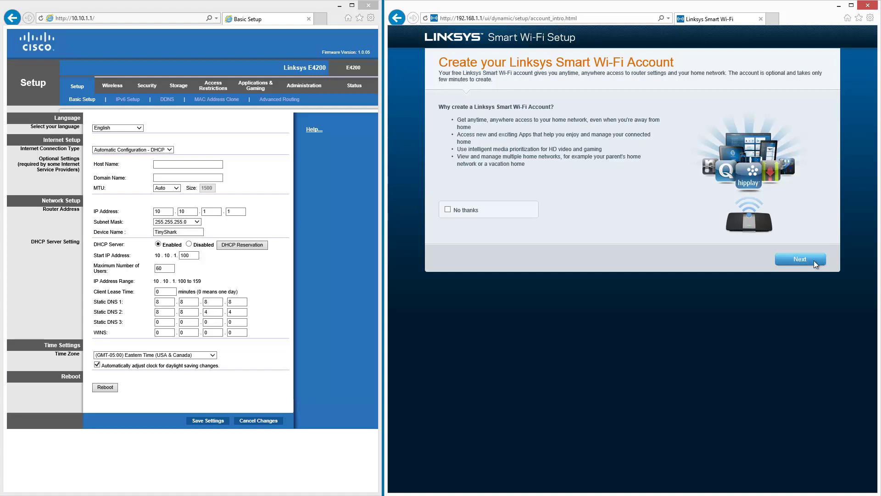
Start account creation and enter the user's first name, last name and matching email addresses
{"action": "left_click", "coordinate": [814, 261]}
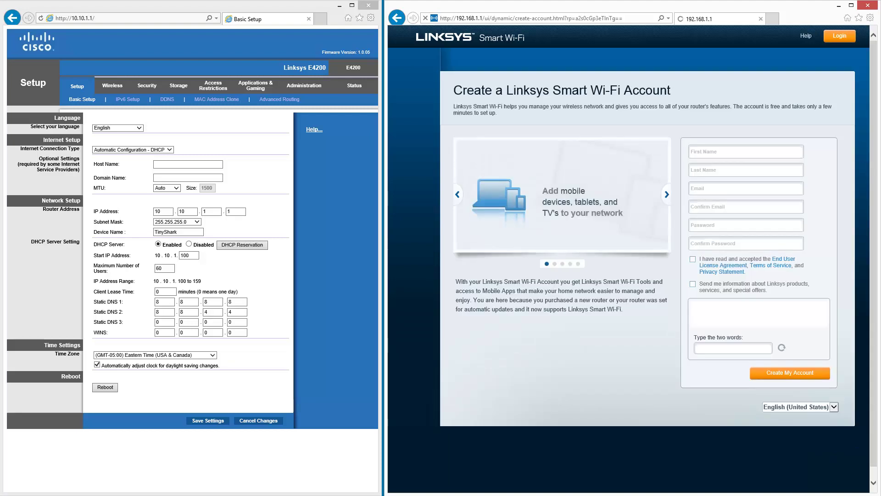
{"action": "left_click", "coordinate": [755, 153]}
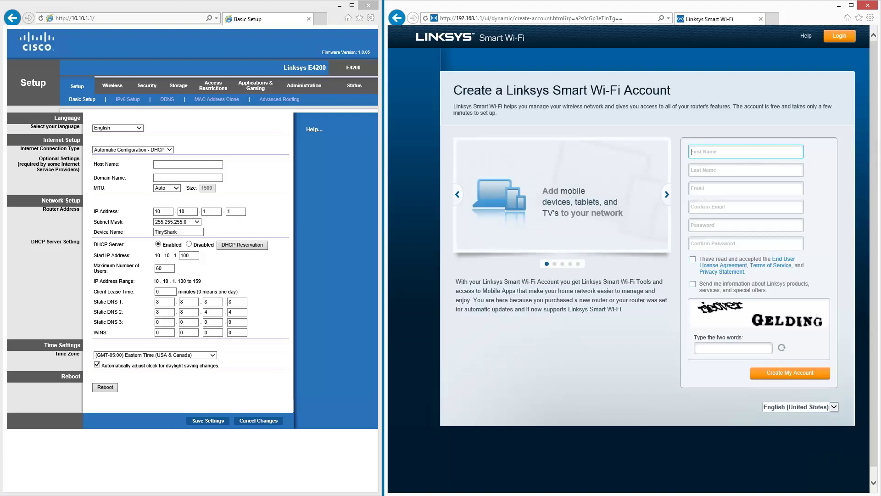
{"action": "type", "text": "Paul"}
{"action": "key", "text": "Tab"}
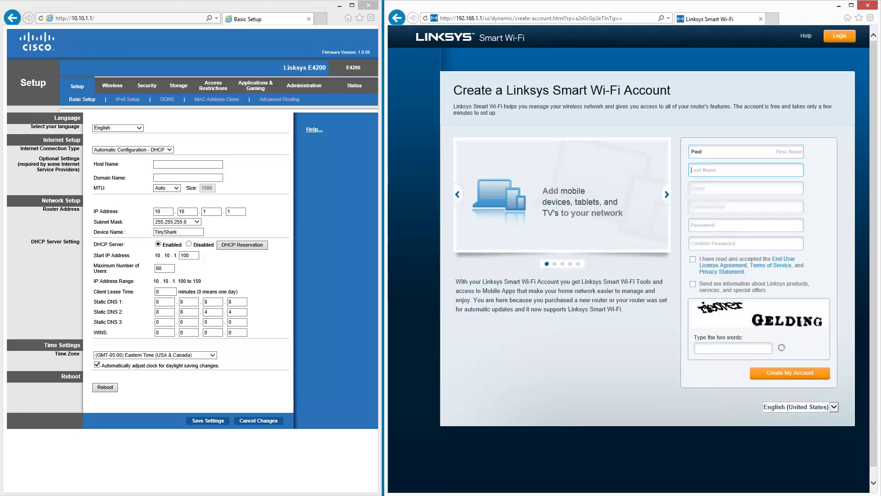
{"action": "type", "text": "Braren"}
{"action": "key", "text": "Tab"}
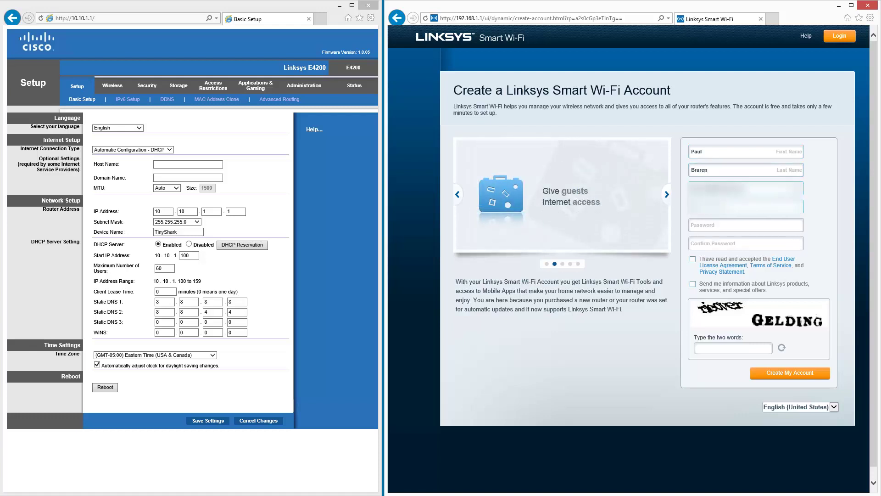
{"action": "key", "text": "shift+Tab"}
{"action": "key", "text": "ctrl+c"}
{"action": "key", "text": "Tab"}
{"action": "key", "text": "ctrl+v"}
{"action": "key", "text": "Tab"}
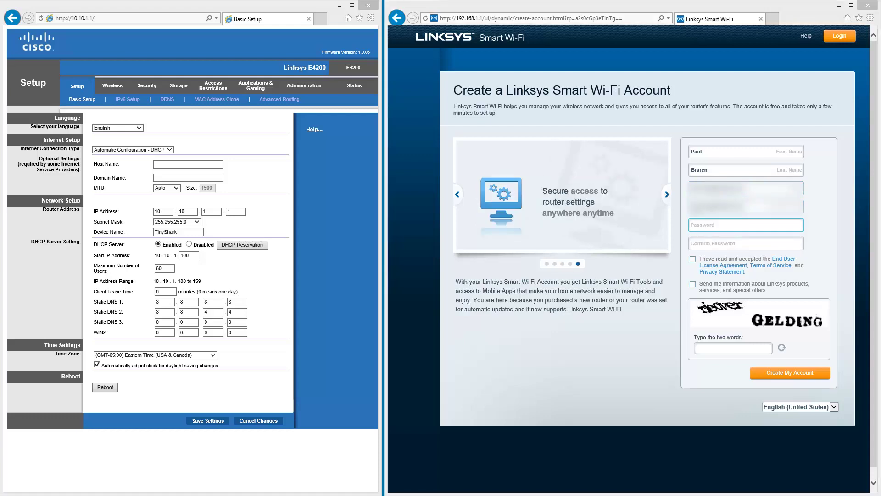
Paste the account password into the password and confirmation fields, correcting it
{"action": "left_click", "coordinate": [707, 225]}
{"action": "key", "text": "ctrl+v"}
{"action": "left_click", "coordinate": [714, 242]}
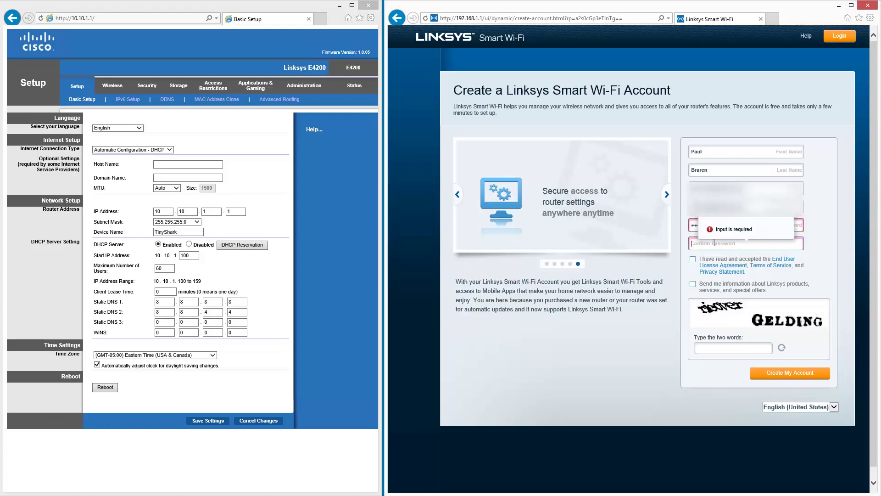
{"action": "key", "text": "ctrl+v"}
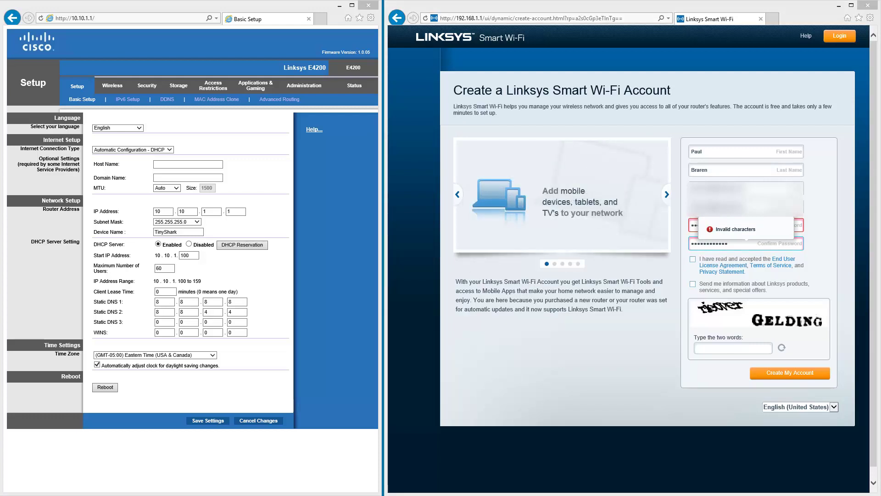
{"action": "left_click", "coordinate": [692, 225]}
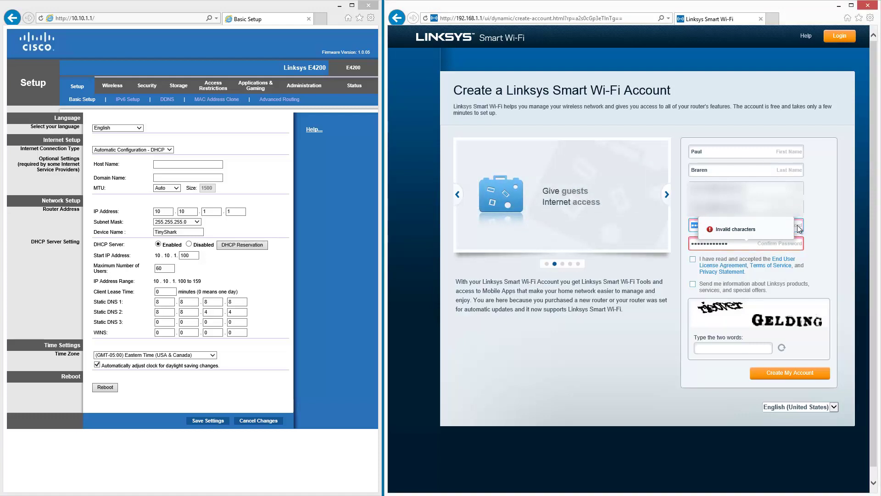
{"action": "left_click", "coordinate": [745, 239]}
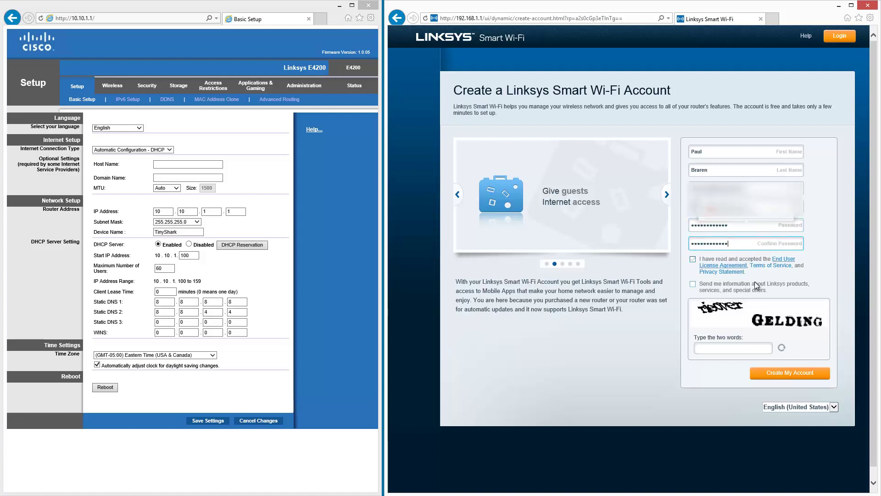
Accept the terms, enter the captcha words 'ghtsidfe the', and submit the sign-up
{"action": "left_click", "coordinate": [693, 259]}
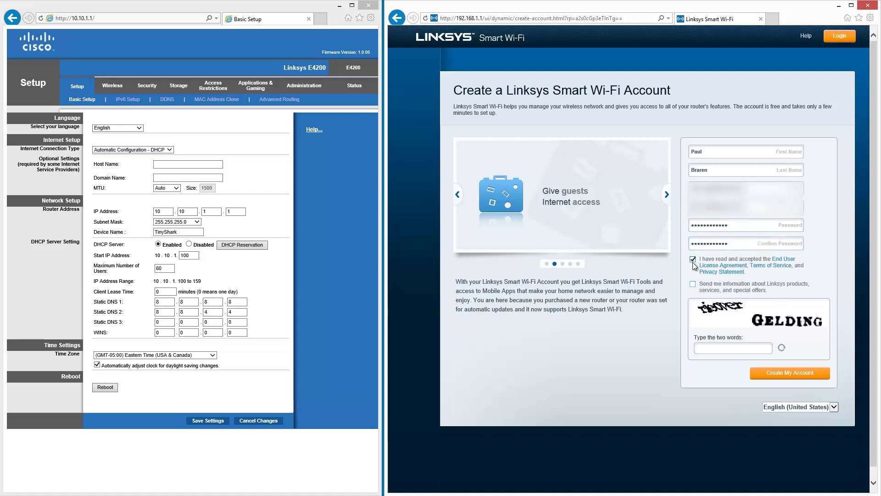
{"action": "left_click", "coordinate": [716, 347]}
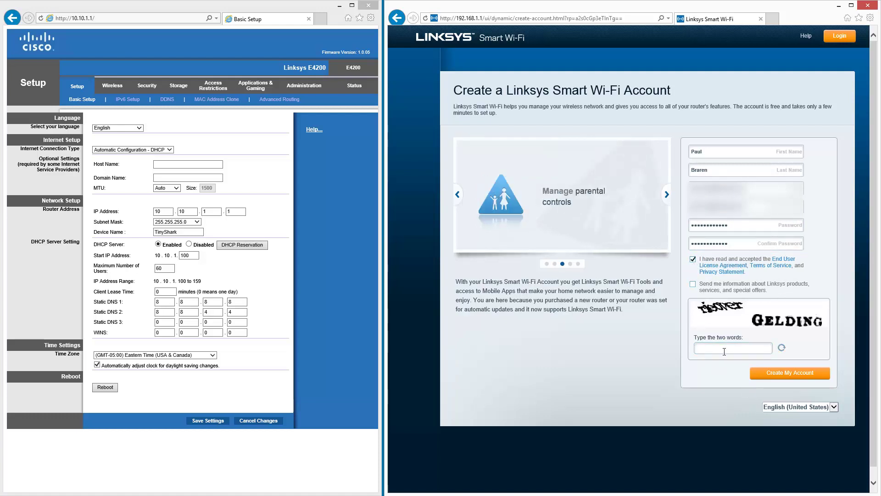
{"action": "type", "text": "ghtsidfe the"}
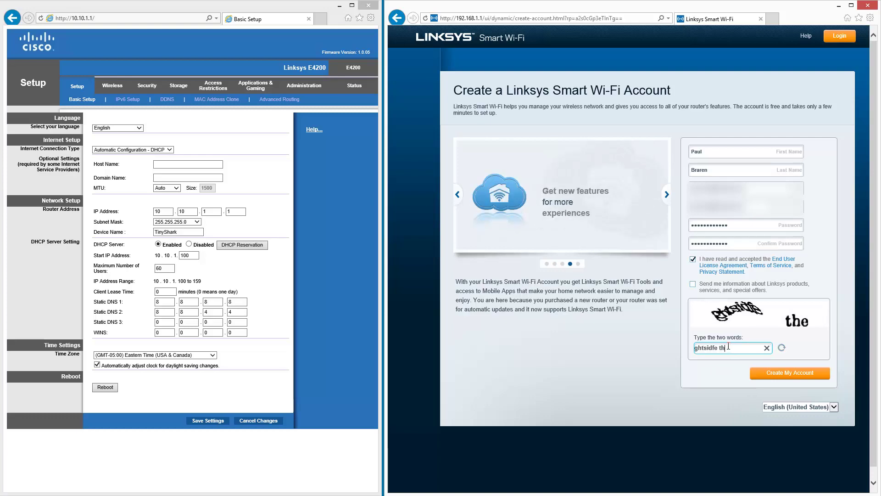
{"action": "left_click", "coordinate": [816, 378]}
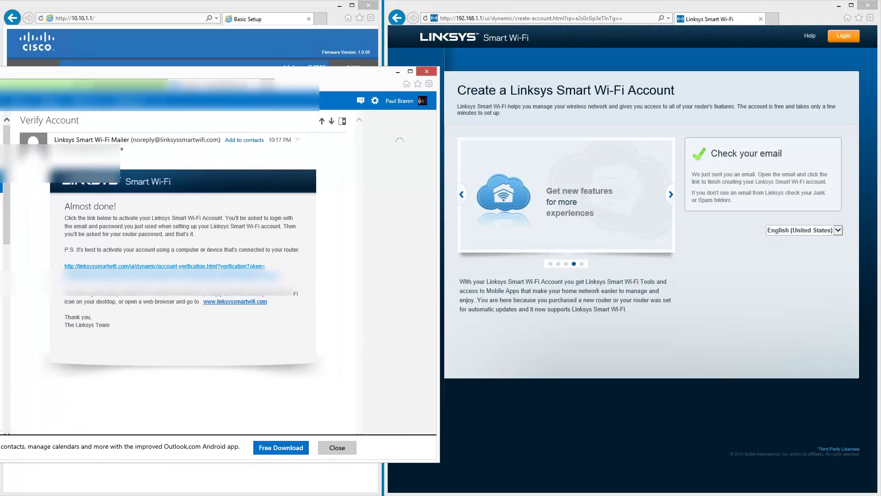
Follow the Verify Account email's link, then go on to the Smart Wi-Fi Sign In page
{"action": "left_click", "coordinate": [227, 267]}
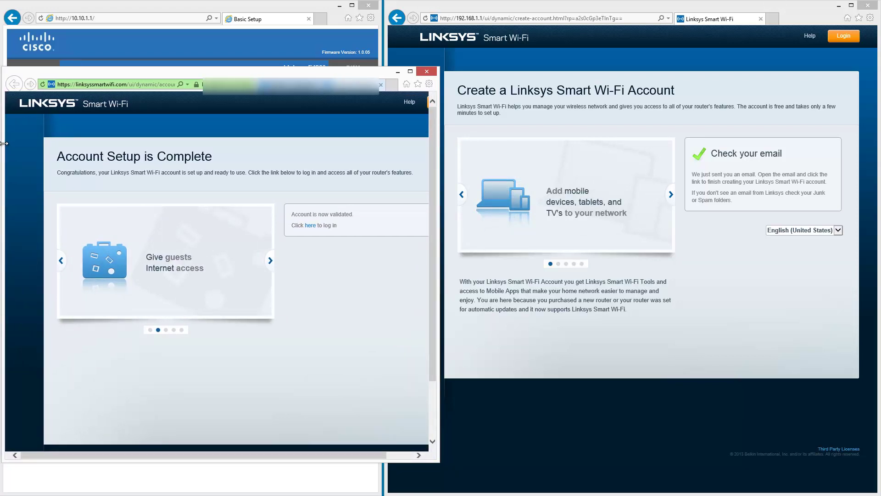
{"action": "left_click", "coordinate": [311, 226]}
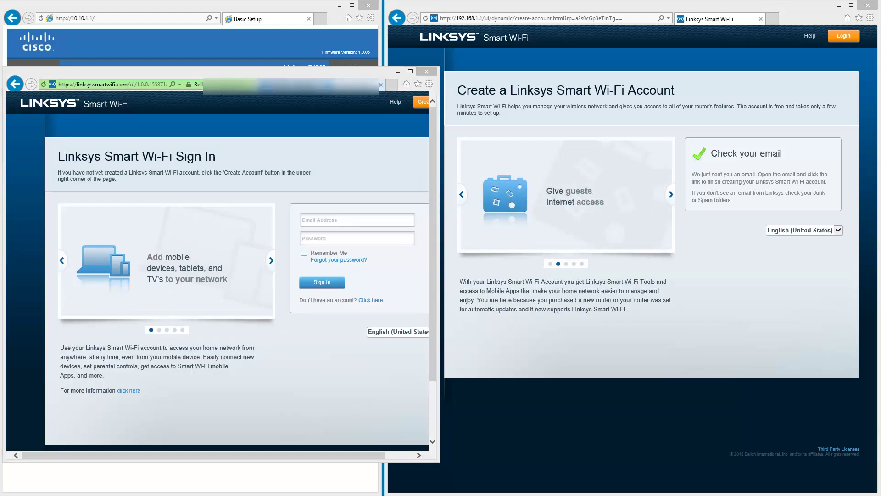
Sign in with the account email and password, then open the EA Series Smart Wi-Fi Firmware link
{"action": "left_click", "coordinate": [355, 219]}
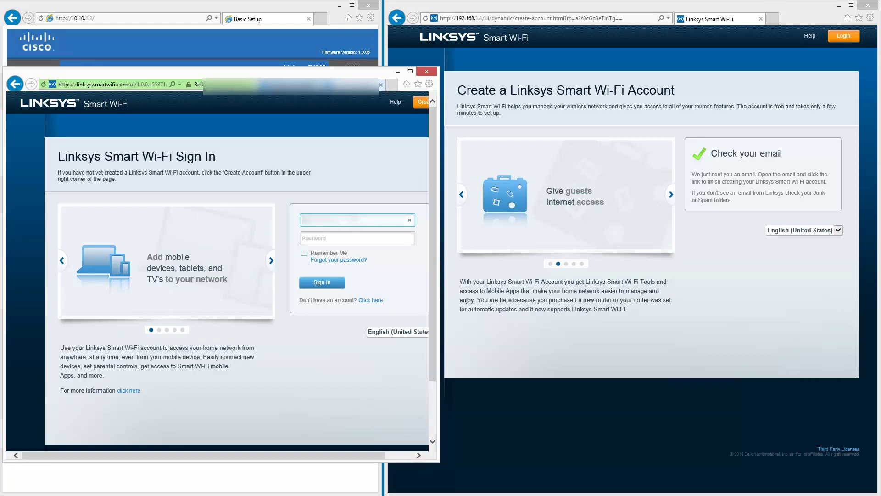
{"action": "type", "text": "***********"}
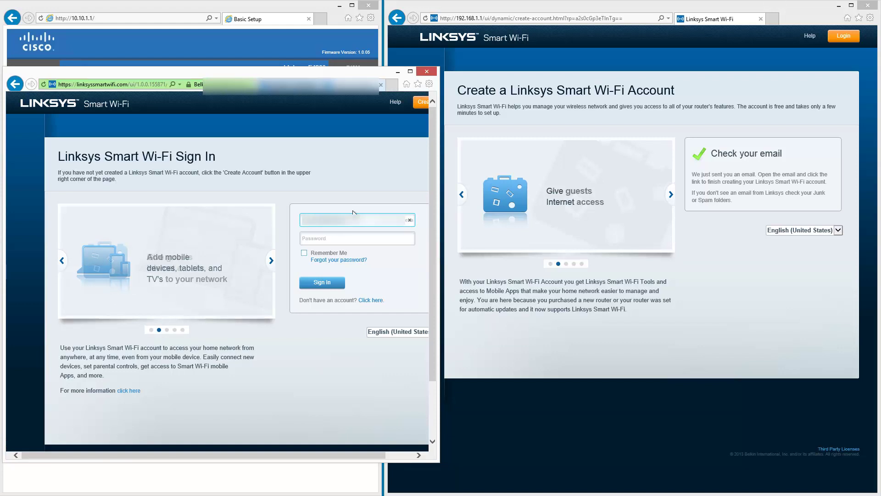
{"action": "key", "text": "Tab"}
{"action": "type", "text": "************"}
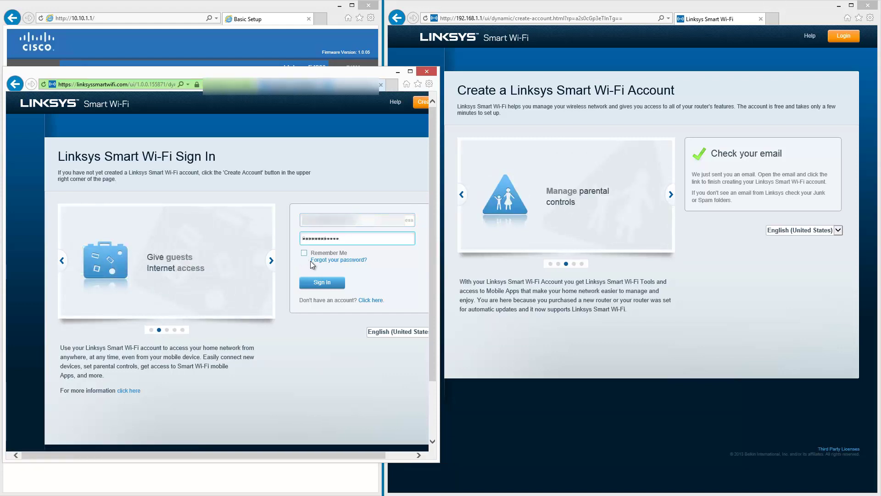
{"action": "left_click", "coordinate": [331, 283]}
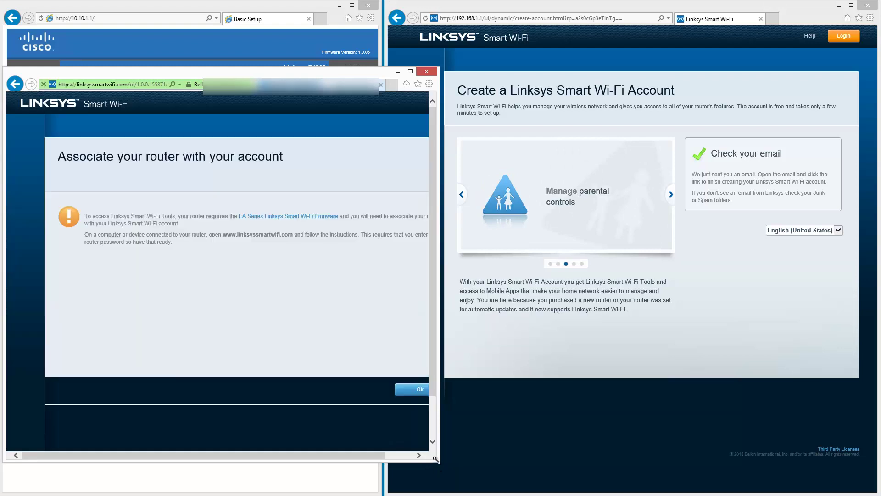
{"action": "left_click_drag", "start_coordinate": [437, 465], "coordinate": [512, 486]}
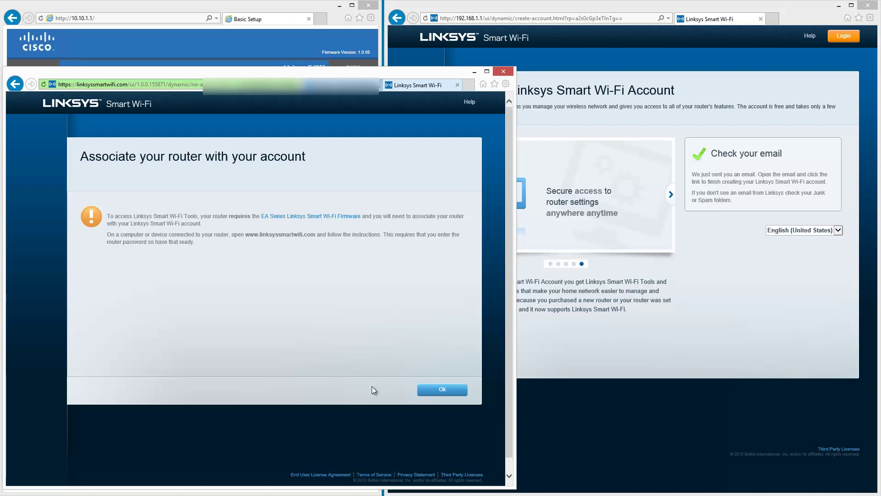
{"action": "left_click", "coordinate": [336, 217]}
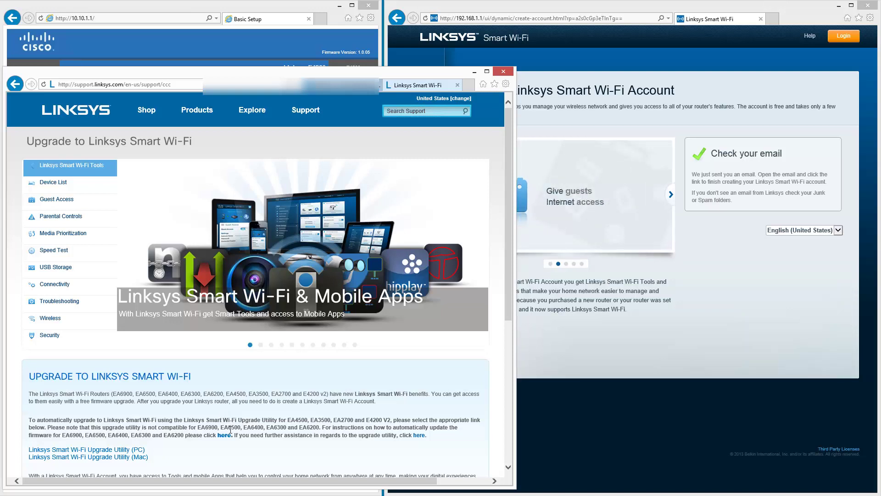
Scroll through the PC and Mac upgrade utilities, then minimize the support page window
{"action": "scroll", "coordinate": [231, 430], "scroll_direction": "down", "scroll_amount": 2}
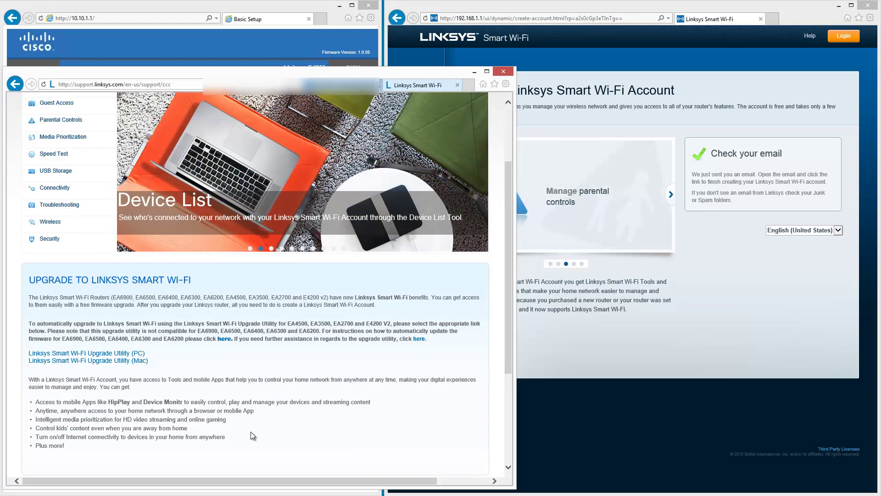
{"action": "scroll", "coordinate": [250, 431], "scroll_direction": "down", "scroll_amount": 3}
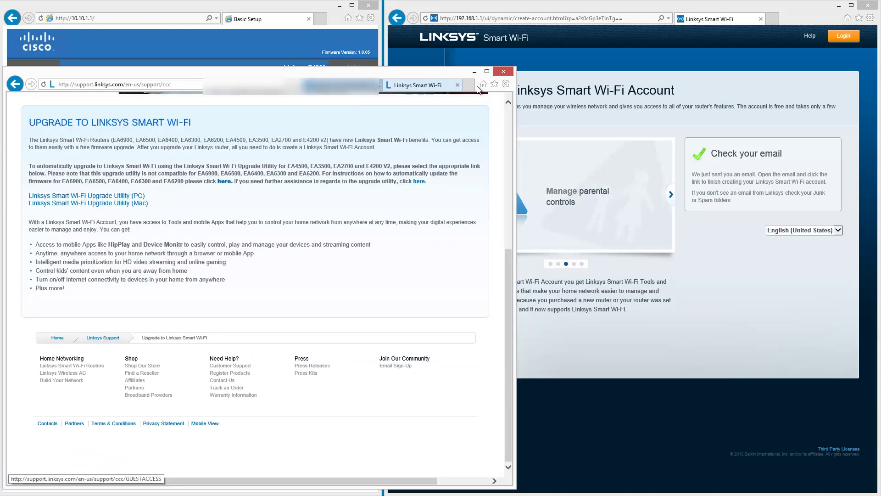
{"action": "left_click", "coordinate": [475, 71]}
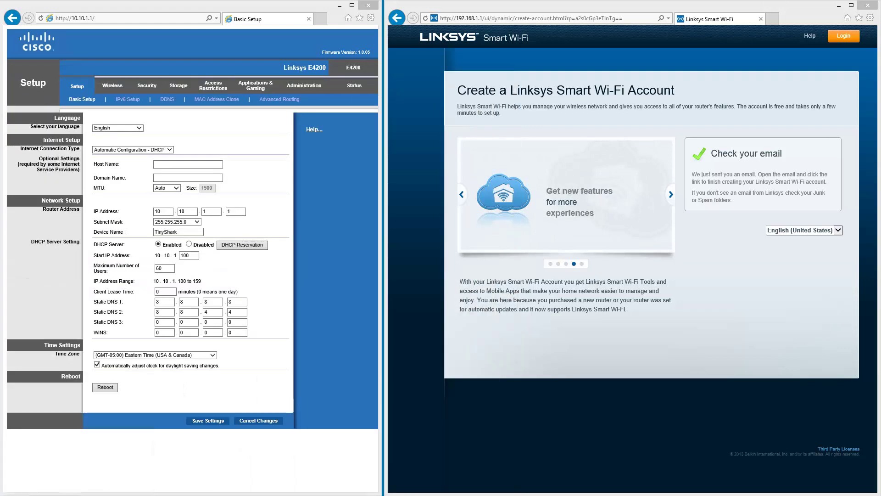
{"action": "left_click", "coordinate": [482, 19]}
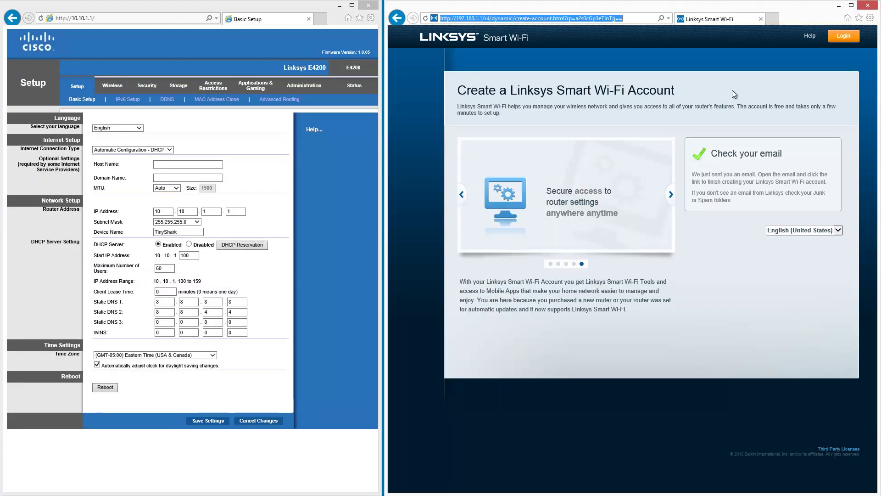
{"action": "left_click", "coordinate": [485, 18]}
{"action": "key", "text": "shift+End"}
{"action": "key", "text": "Delete"}
{"action": "key", "text": "Return"}
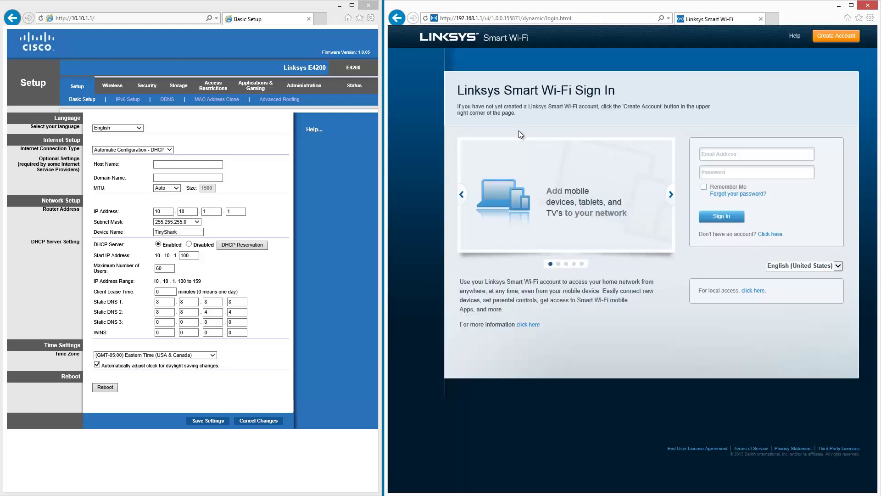
{"action": "left_click", "coordinate": [753, 291]}
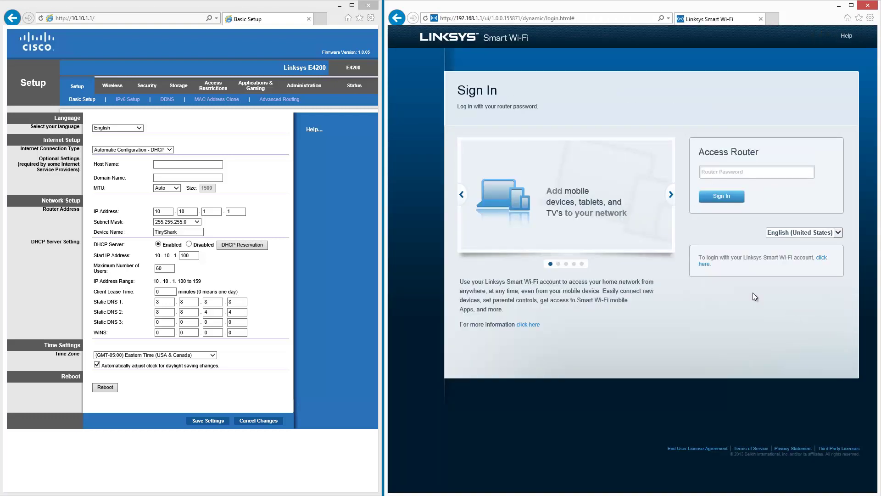
{"action": "left_click", "coordinate": [718, 178]}
{"action": "type", "text": "admin"}
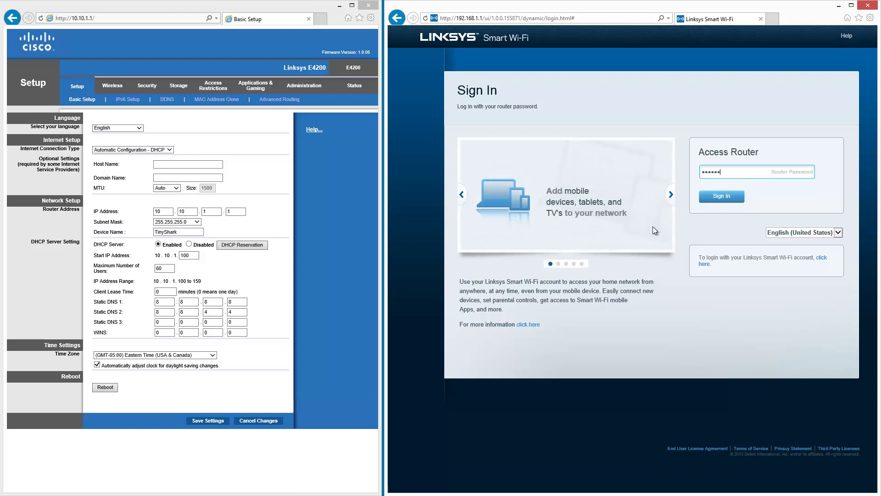
{"action": "type", "text": "123456"}
{"action": "key", "text": "Return"}
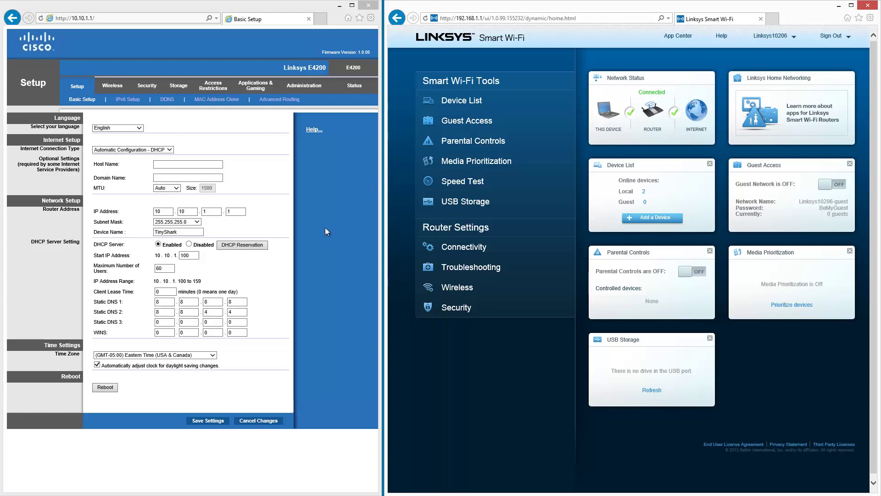
On the E4200, reserve DHCP client 10.10.1.131 under the name TEST and save
{"action": "left_click", "coordinate": [274, 268]}
{"action": "left_click", "coordinate": [242, 245]}
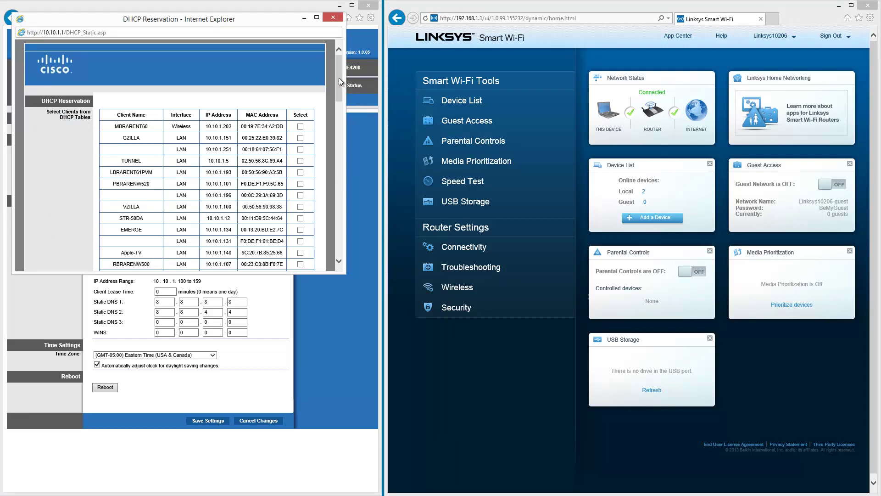
{"action": "left_click_drag", "start_coordinate": [339, 78], "coordinate": [338, 117]}
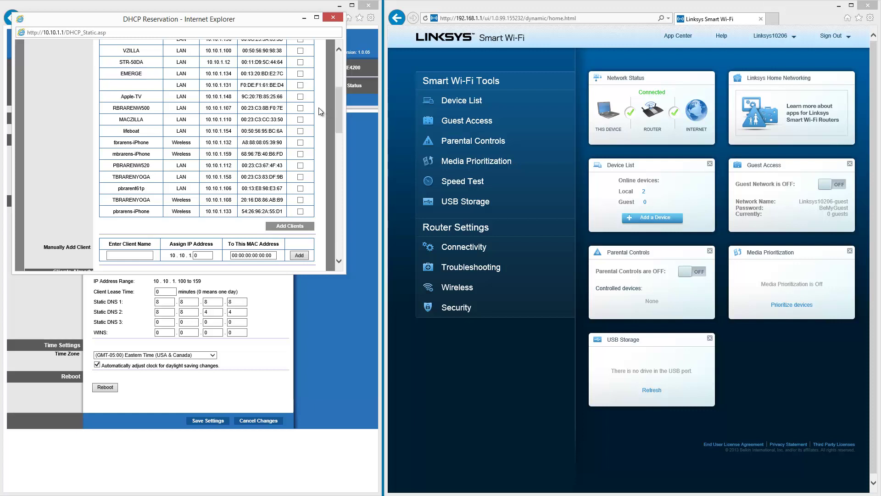
{"action": "left_click", "coordinate": [301, 86]}
{"action": "scroll", "coordinate": [298, 218], "scroll_direction": "down", "scroll_amount": 1}
{"action": "left_click", "coordinate": [298, 218]}
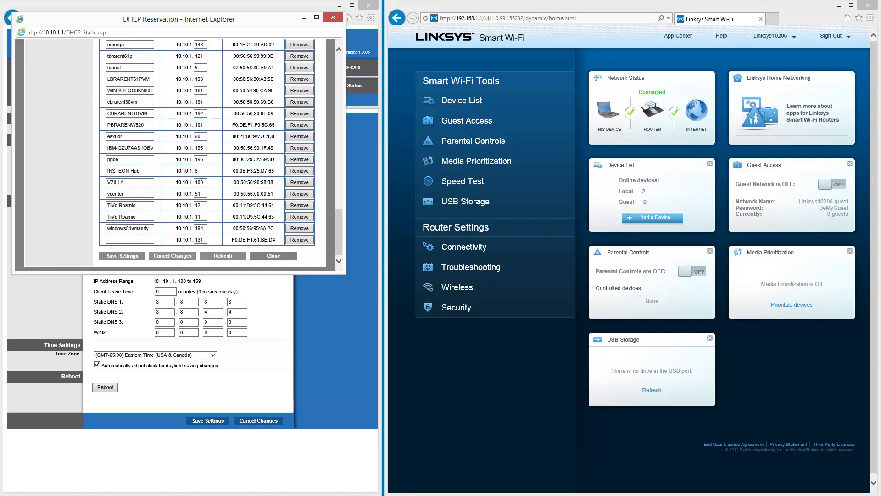
{"action": "left_click", "coordinate": [146, 240]}
{"action": "type", "text": "TEST"}
{"action": "left_click", "coordinate": [139, 256]}
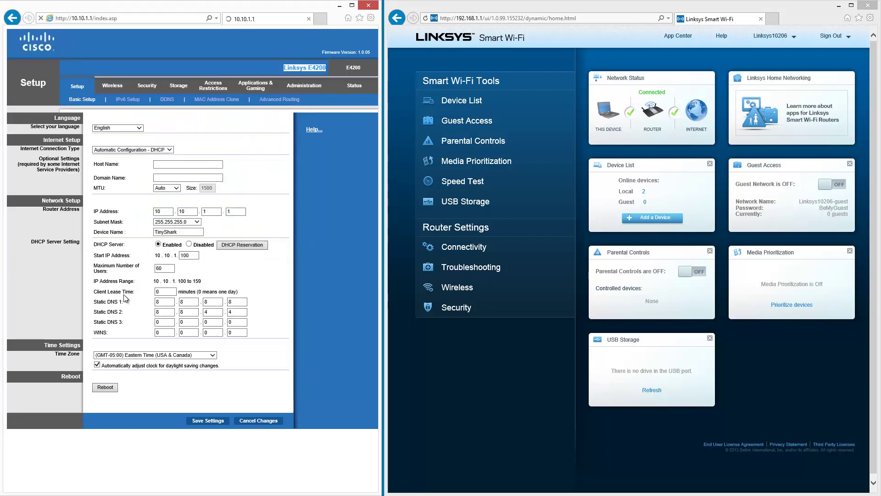
Open Google in a new tab, then return to the E4200's Basic Setup page
{"action": "left_click", "coordinate": [319, 19]}
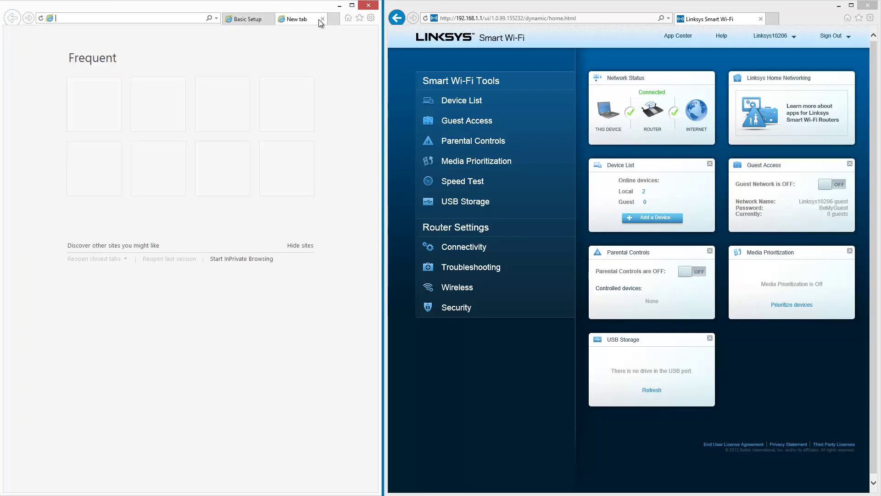
{"action": "type", "text": "GOOGLE"}
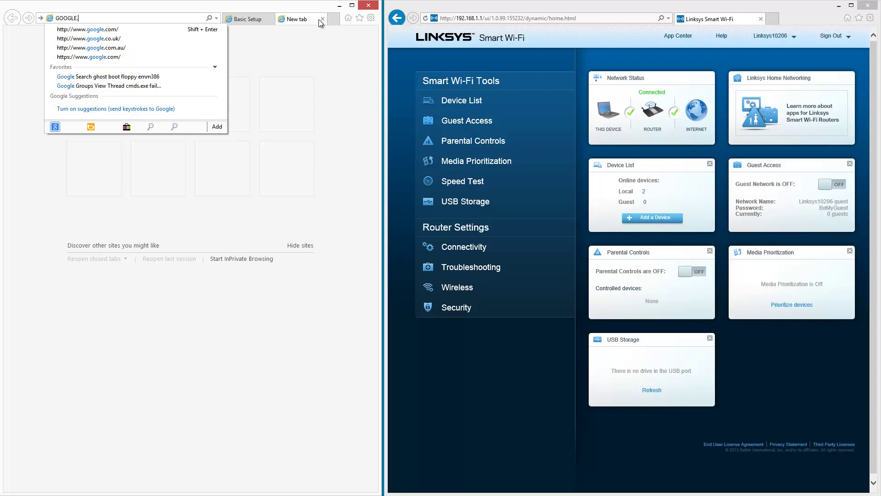
{"action": "key", "text": "Return"}
{"action": "left_click", "coordinate": [243, 19]}
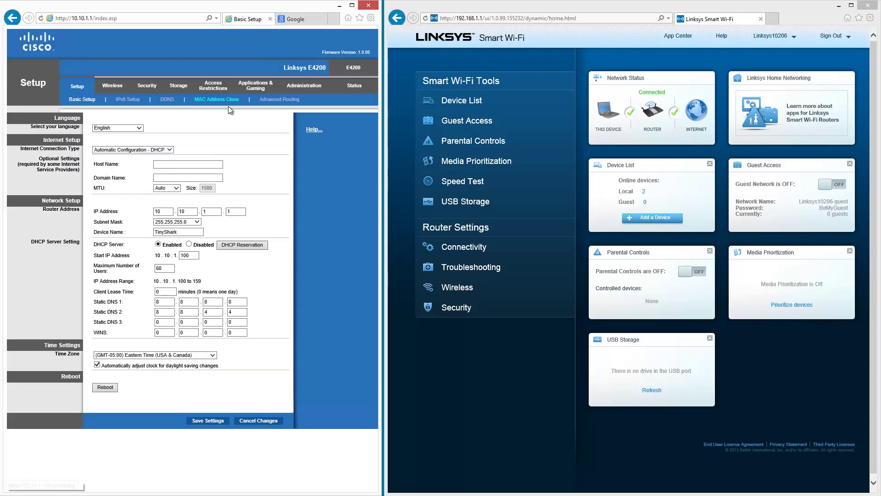
{"action": "left_click", "coordinate": [116, 99]}
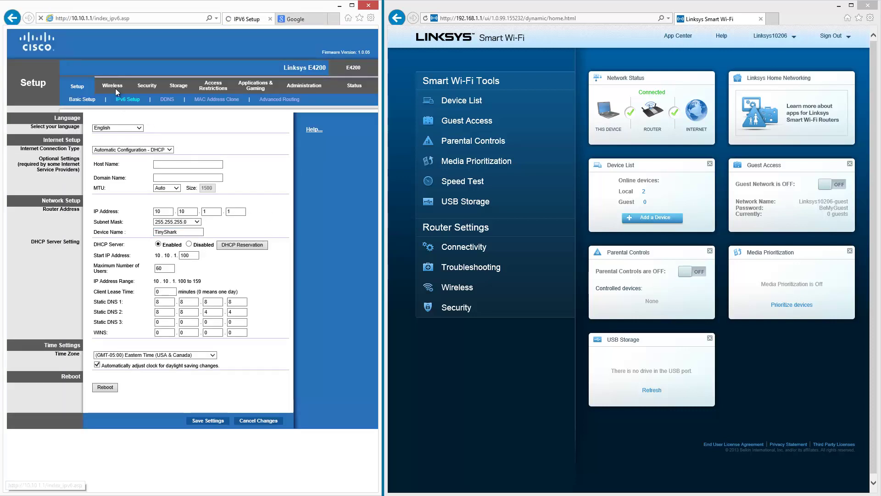
{"action": "left_click", "coordinate": [115, 89]}
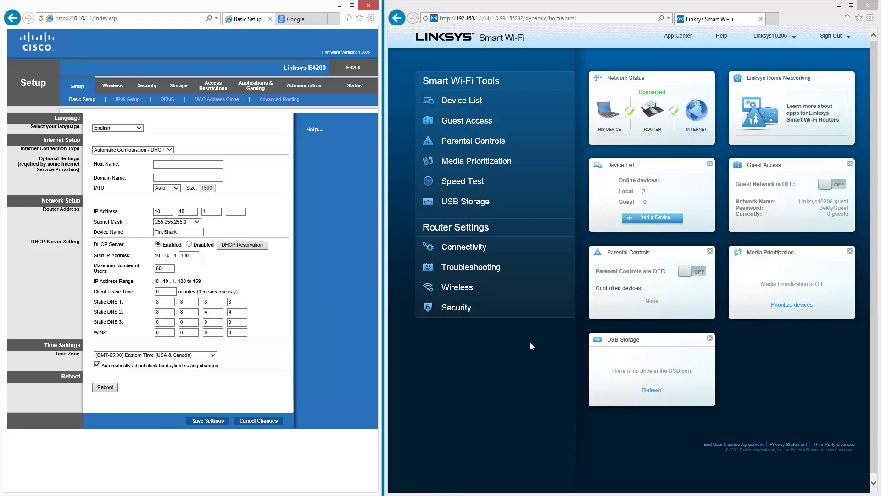
Set the time zone to (GMT-05:00) Eastern Time (USA & Canada) and apply it
{"action": "left_click", "coordinate": [465, 248]}
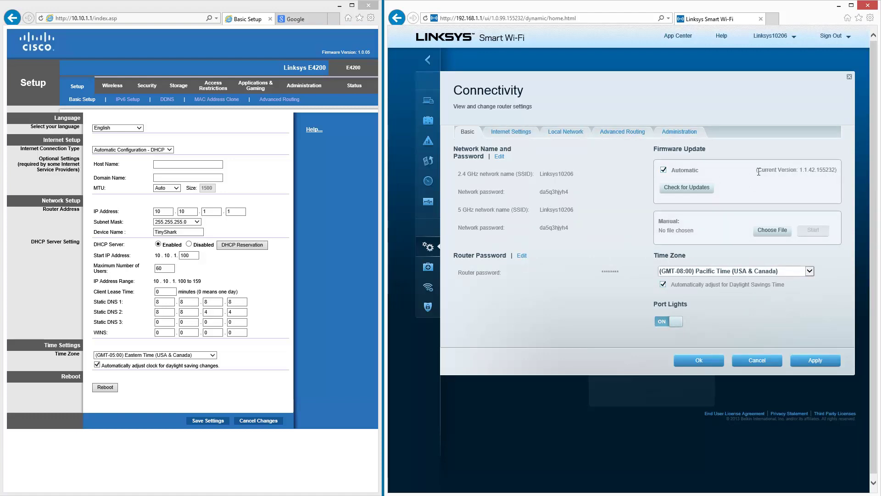
{"action": "left_click", "coordinate": [809, 271]}
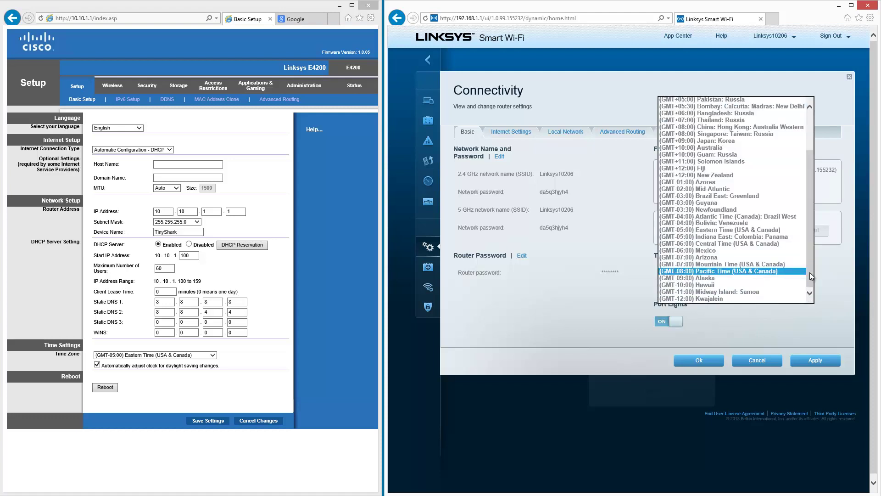
{"action": "left_click", "coordinate": [783, 230]}
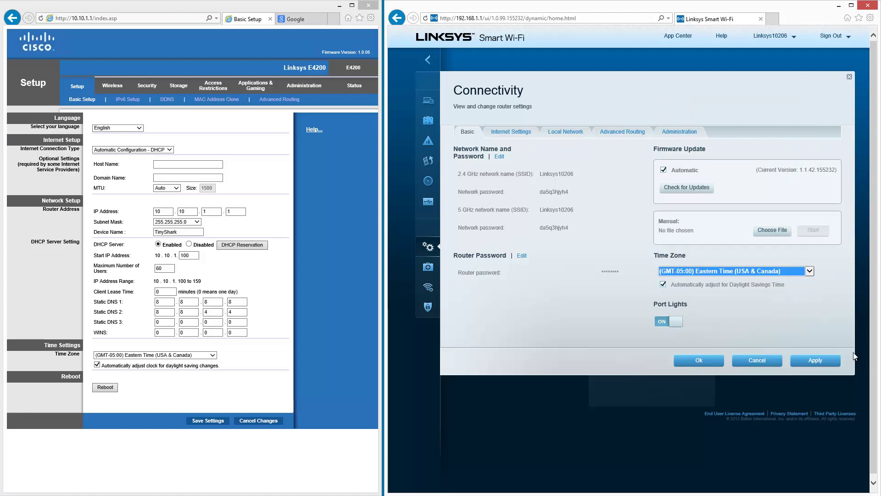
{"action": "left_click", "coordinate": [823, 363]}
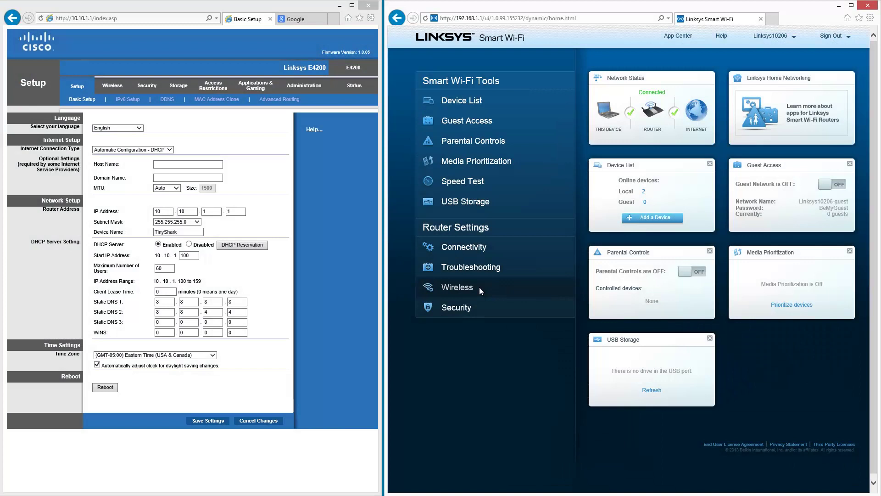
{"action": "left_click", "coordinate": [480, 288]}
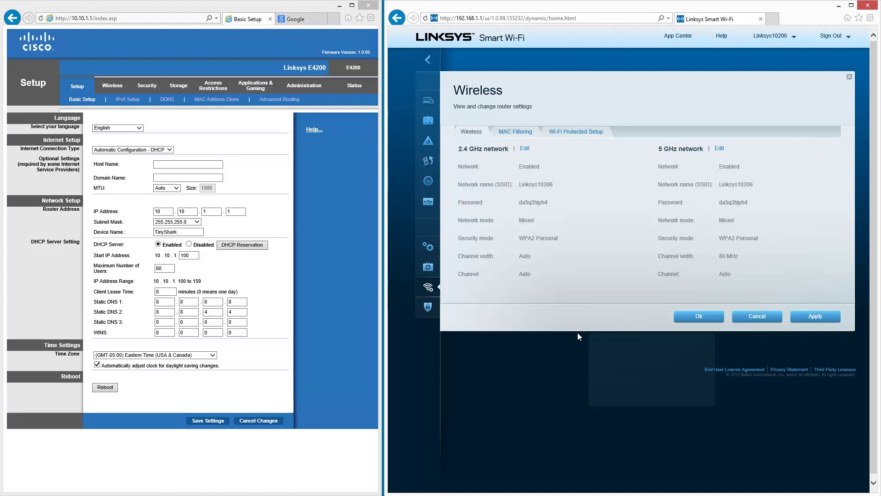
With the Linksys 2.4 GHz network in edit mode, switch the old E4200 to channel 2 and save
{"action": "left_click", "coordinate": [524, 149]}
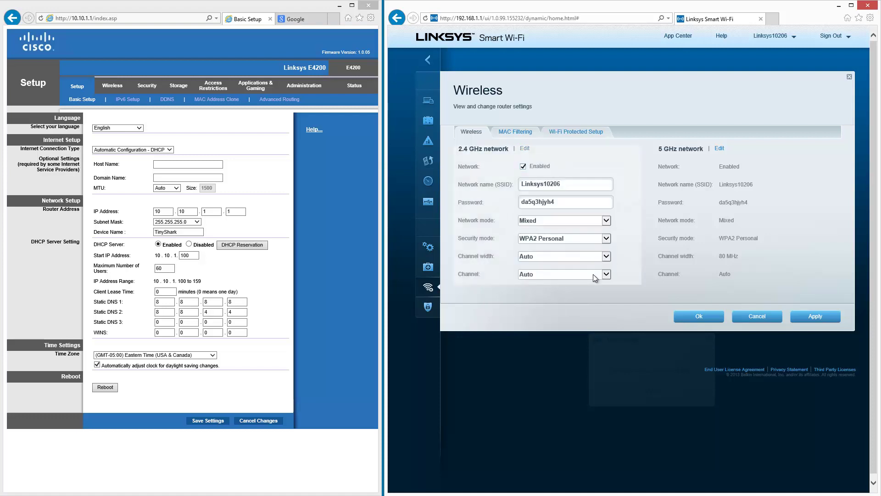
{"action": "left_click", "coordinate": [117, 87]}
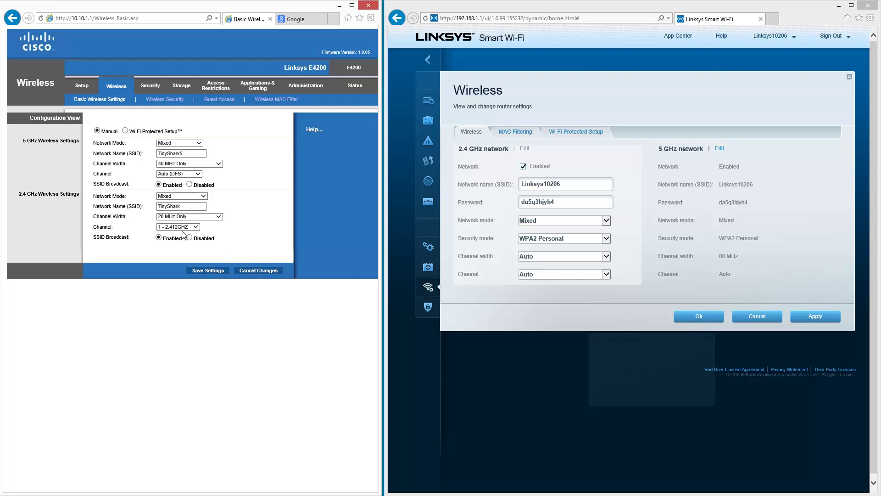
{"action": "left_click", "coordinate": [197, 227]}
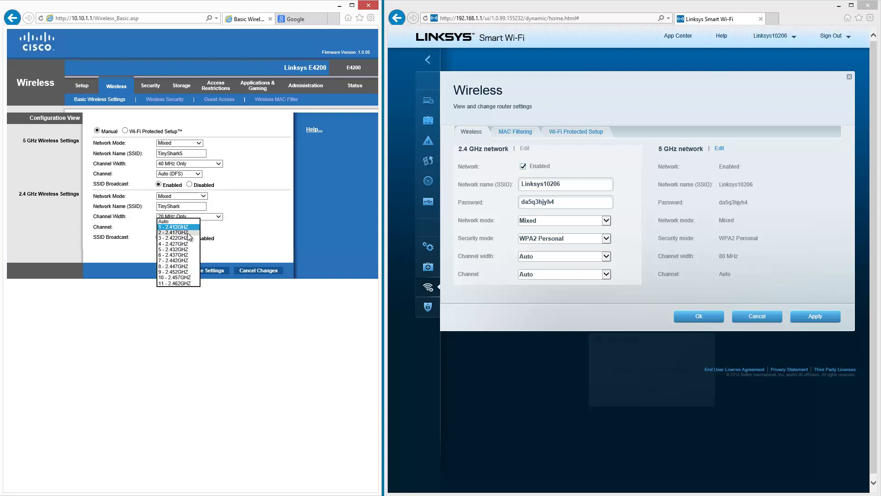
{"action": "left_click", "coordinate": [191, 239]}
{"action": "left_click", "coordinate": [207, 271]}
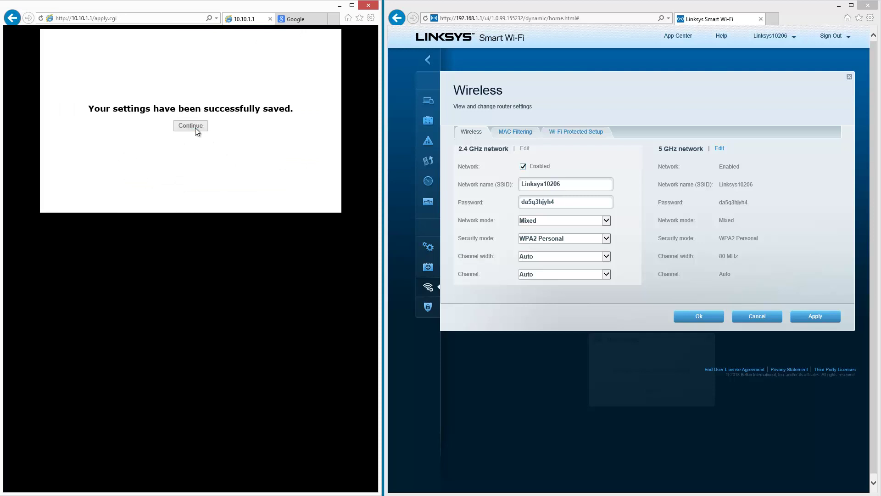
{"action": "left_click", "coordinate": [193, 129]}
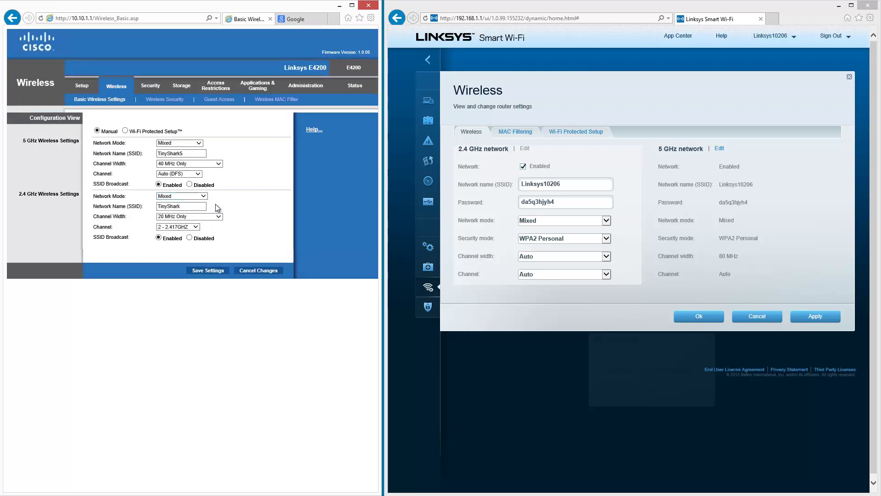
Restore the E4200 to channel 1, then set the Linksys 2.4 GHz channel to 1 - 2.412 GHz
{"action": "left_click", "coordinate": [148, 87]}
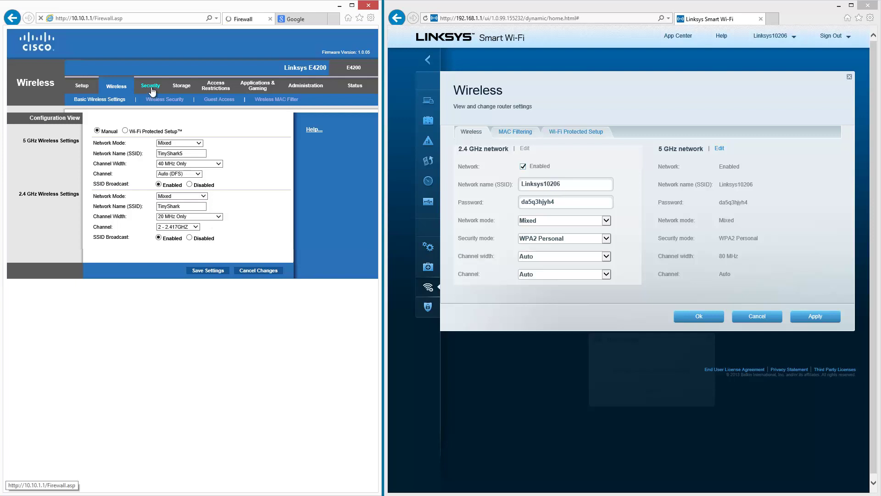
{"action": "left_click", "coordinate": [118, 88]}
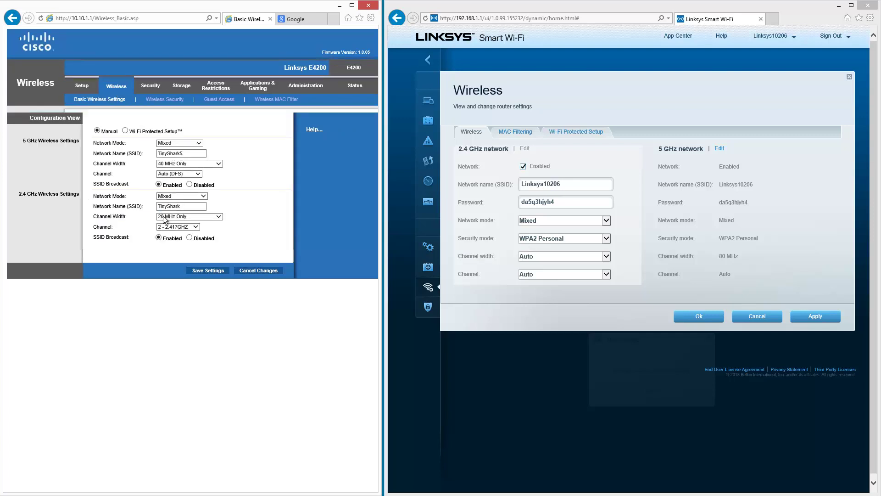
{"action": "left_click", "coordinate": [177, 227]}
{"action": "left_click", "coordinate": [173, 221]}
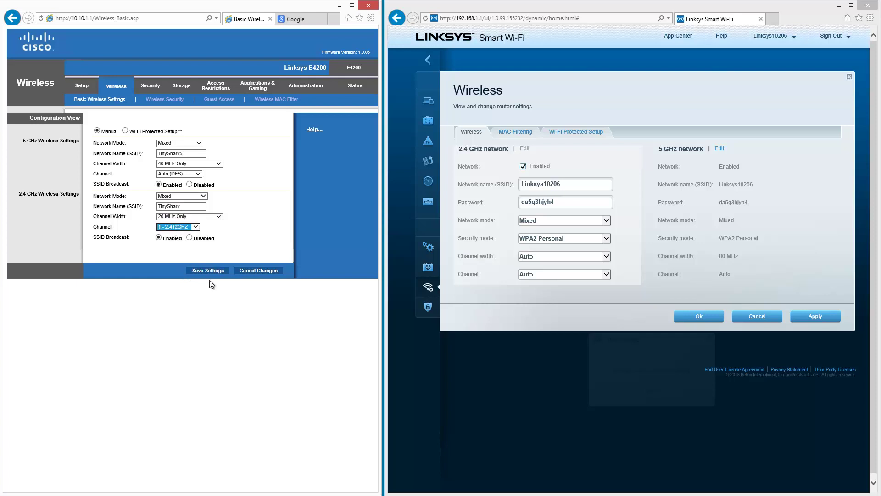
{"action": "left_click", "coordinate": [214, 271]}
{"action": "left_click", "coordinate": [606, 274]}
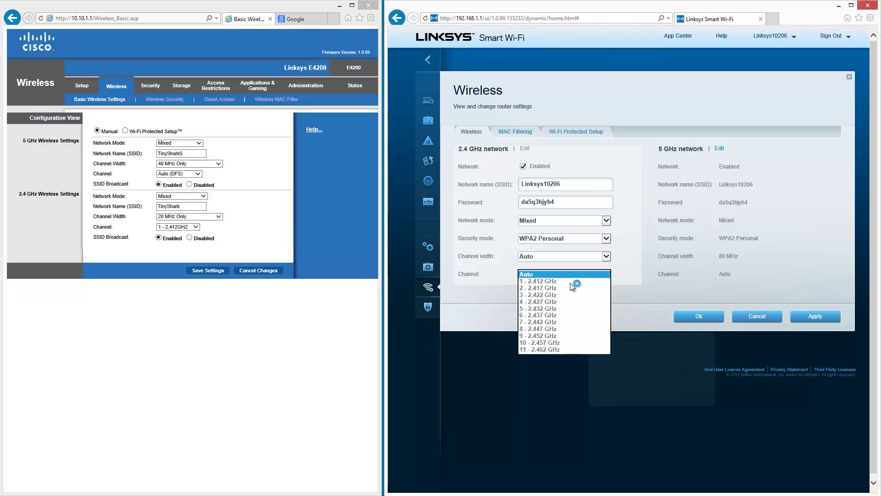
{"action": "left_click", "coordinate": [564, 281]}
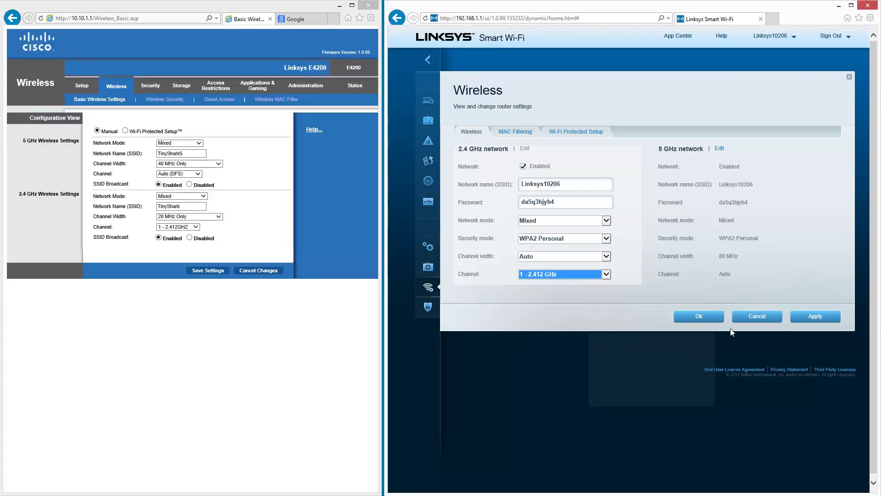
Confirm the new wireless channel through the disconnect warning, then view the Troubleshooting status
{"action": "left_click", "coordinate": [712, 318]}
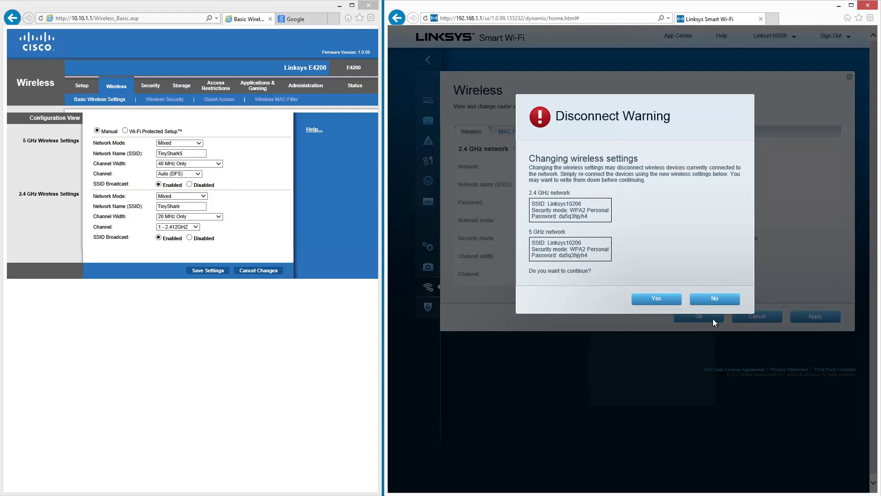
{"action": "left_click", "coordinate": [671, 299]}
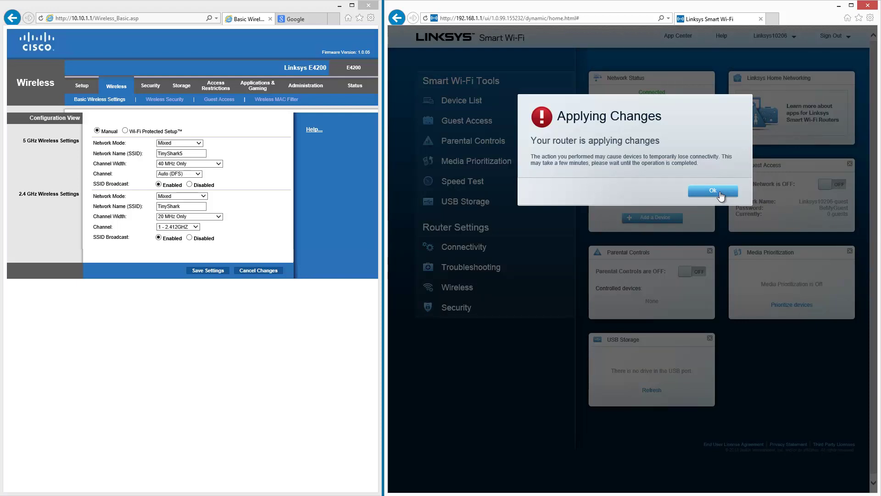
{"action": "left_click", "coordinate": [720, 195]}
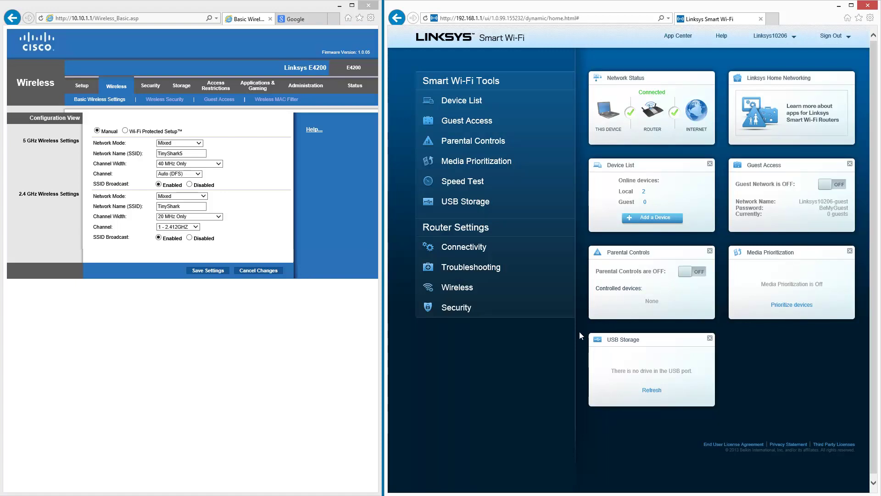
{"action": "left_click", "coordinate": [498, 268]}
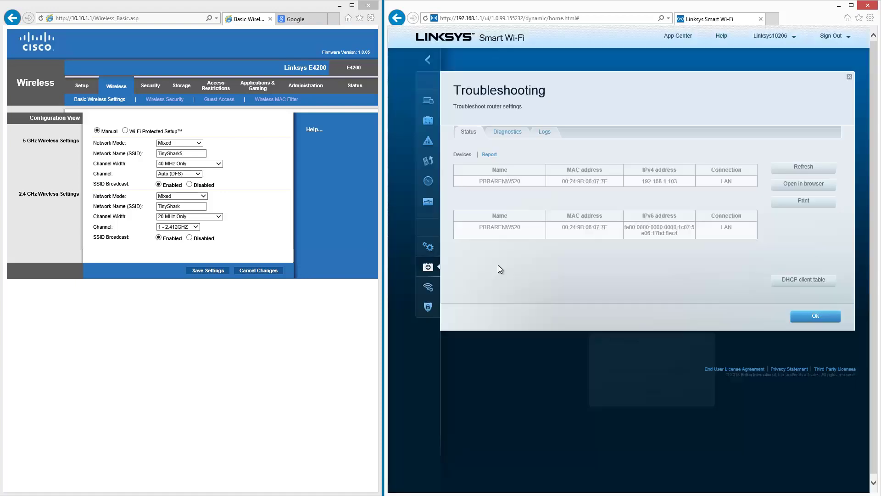
Change the Linksys 2.4 GHz channel to 2 - 2.417 GHz and apply it, accepting the warning
{"action": "left_click", "coordinate": [815, 316]}
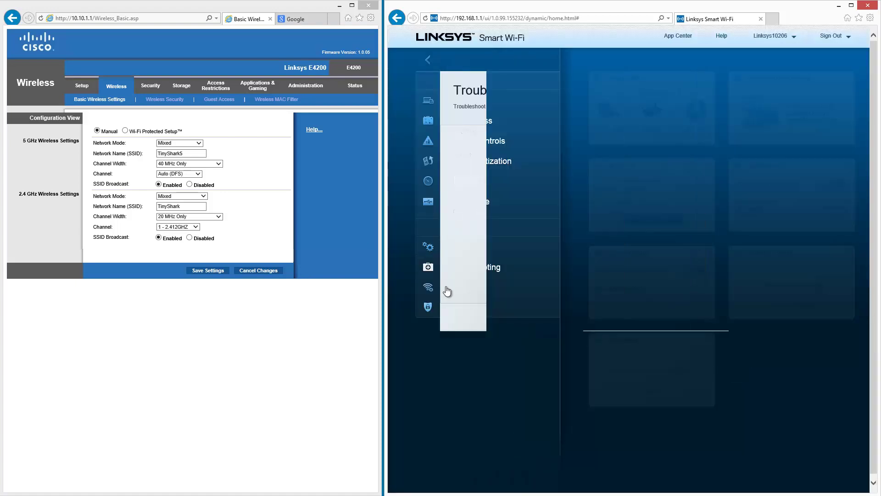
{"action": "left_click", "coordinate": [443, 288]}
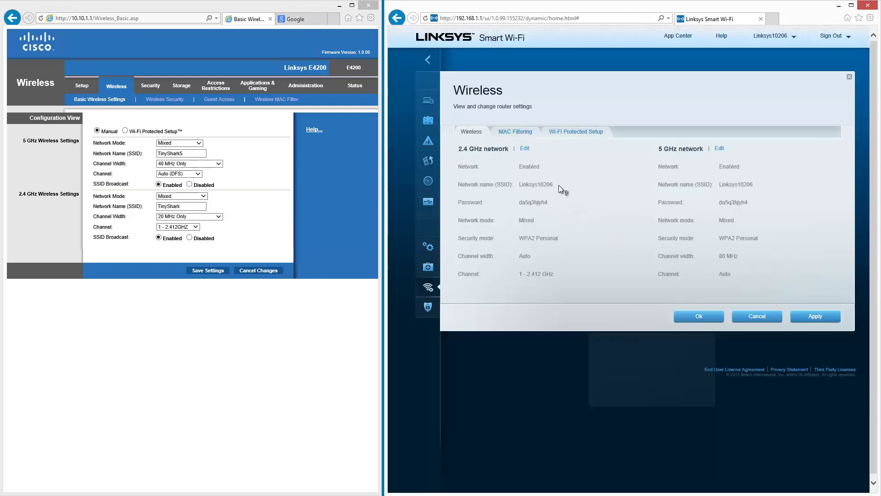
{"action": "left_click", "coordinate": [524, 149]}
{"action": "left_click", "coordinate": [546, 274]}
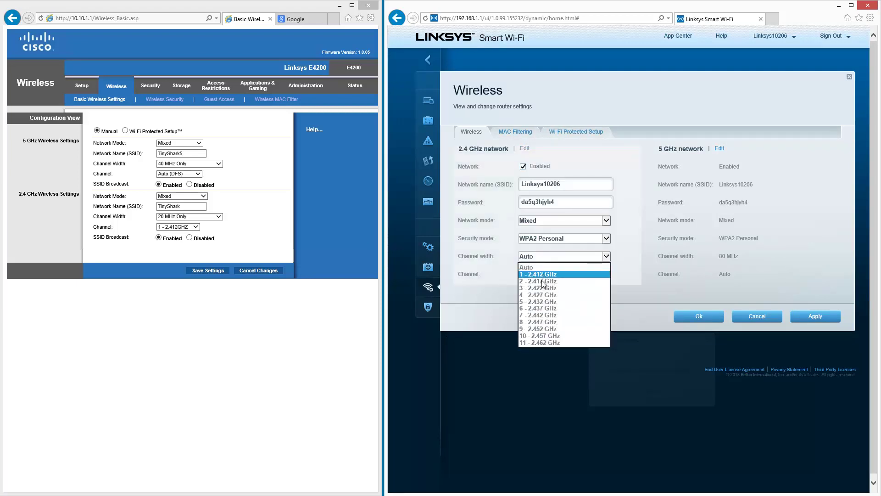
{"action": "left_click", "coordinate": [541, 280]}
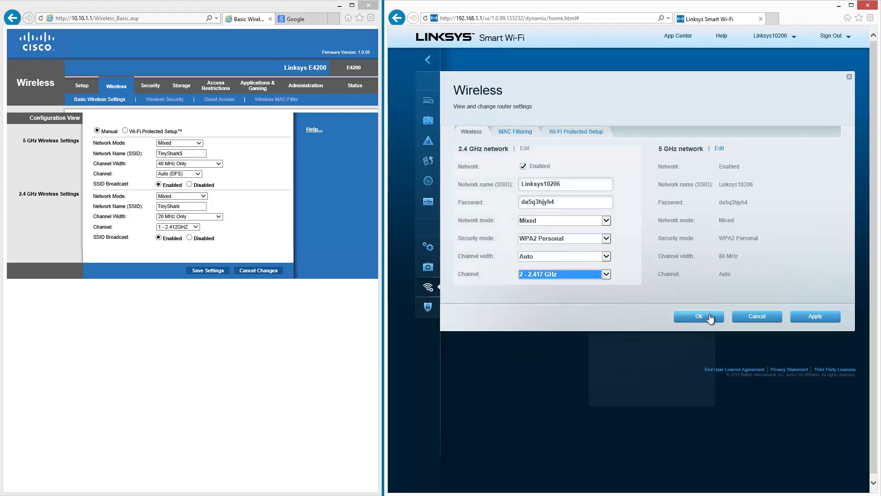
{"action": "left_click", "coordinate": [810, 317]}
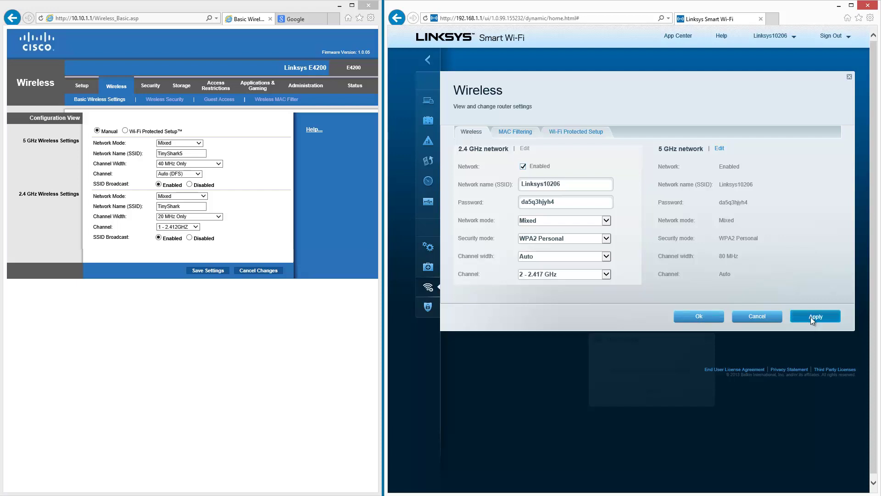
{"action": "left_click", "coordinate": [665, 299]}
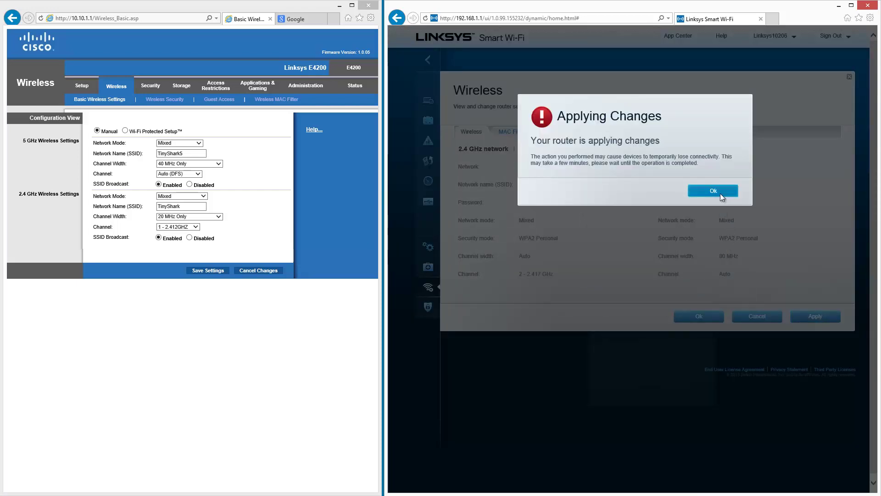
{"action": "left_click", "coordinate": [718, 193]}
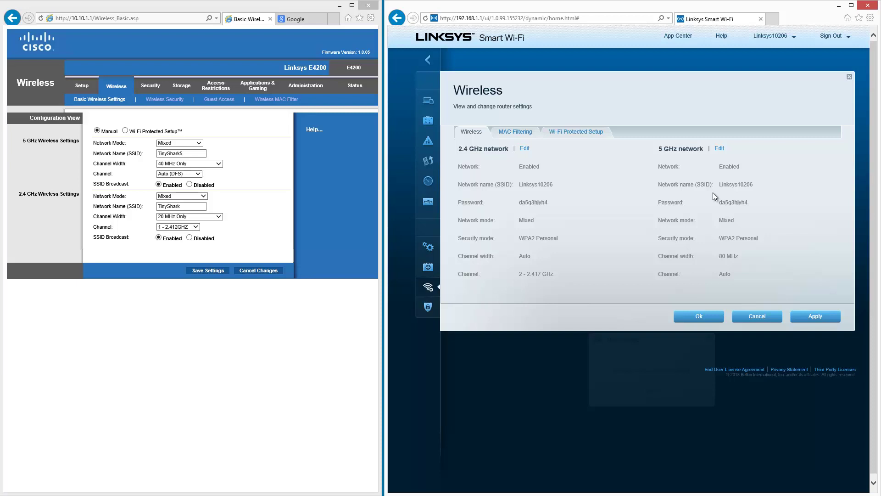
Close the Linksys wireless settings and show the E4200's Single Port Forwarding list
{"action": "left_click", "coordinate": [698, 316]}
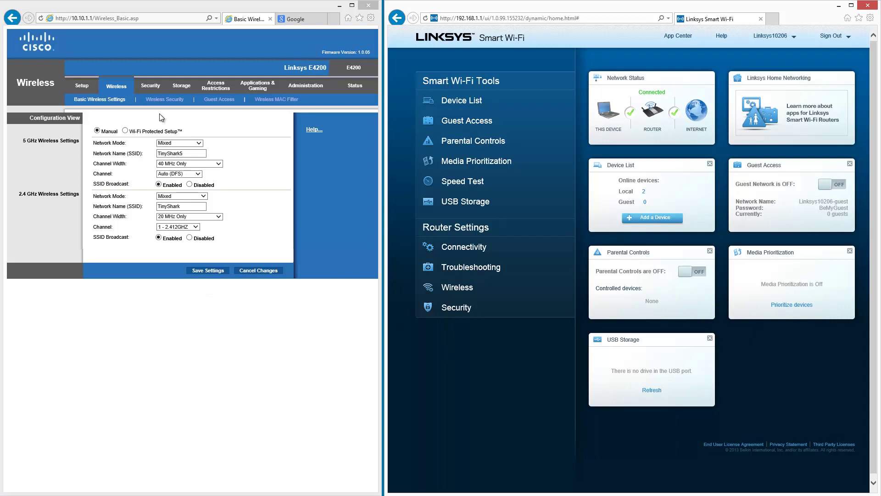
{"action": "left_click", "coordinate": [257, 86]}
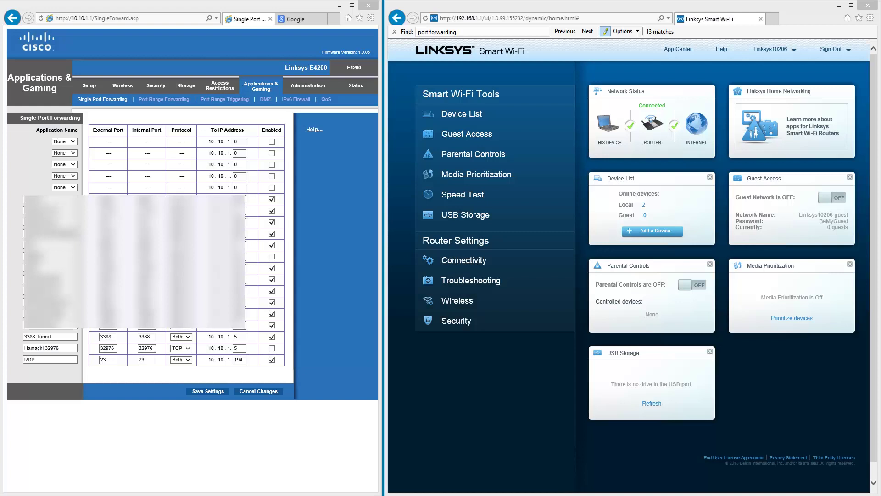
Go to Security > Apps and Gaming > Single Port Forwarding and add a new rule row
{"action": "left_click", "coordinate": [474, 324]}
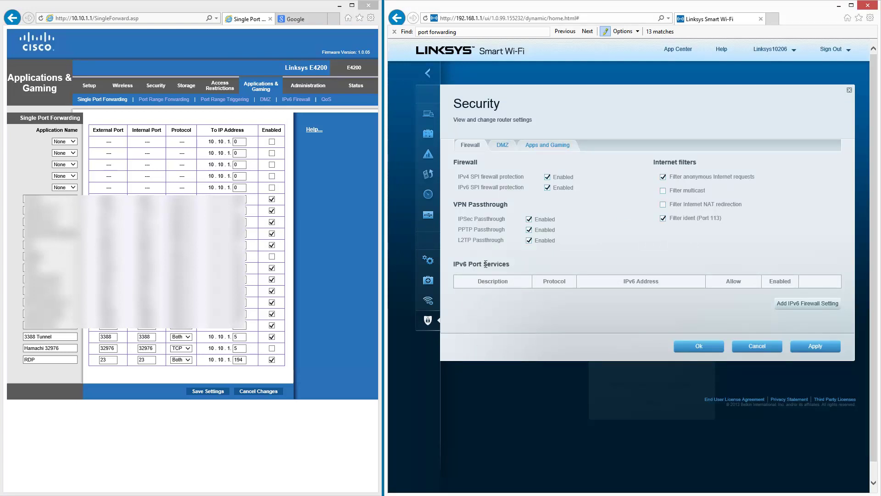
{"action": "left_click", "coordinate": [506, 150]}
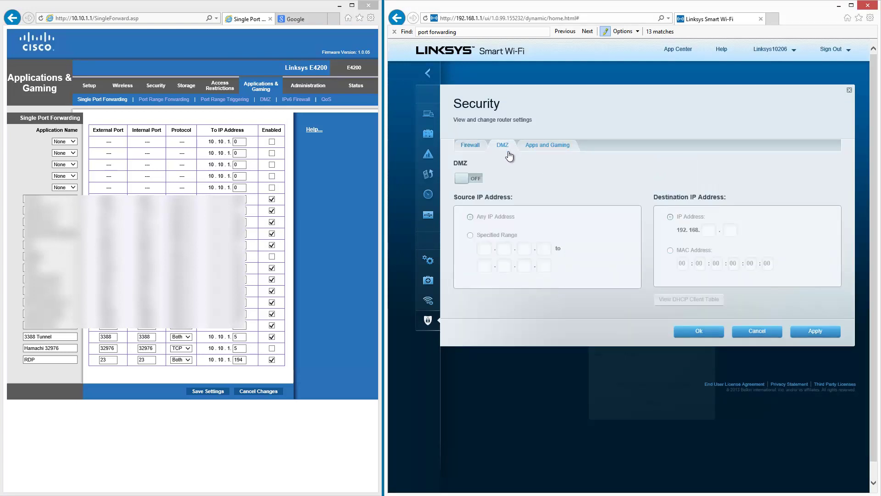
{"action": "left_click", "coordinate": [560, 154]}
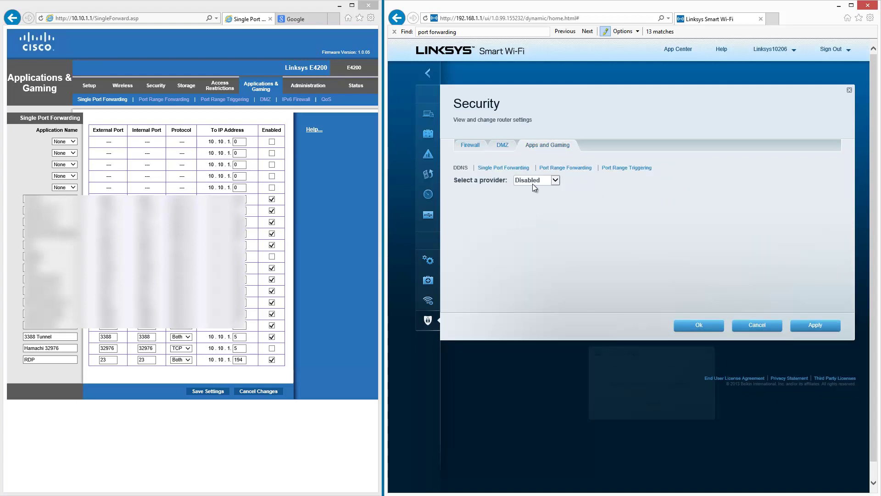
{"action": "left_click", "coordinate": [526, 170]}
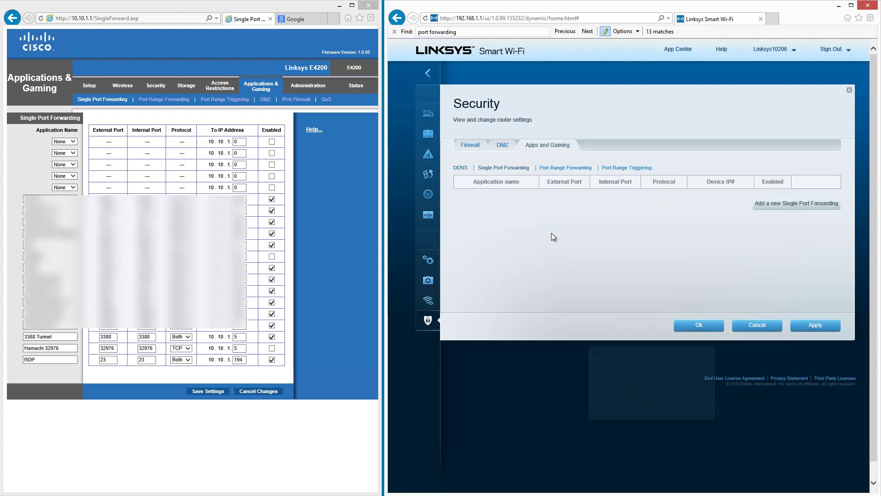
{"action": "left_click", "coordinate": [797, 204]}
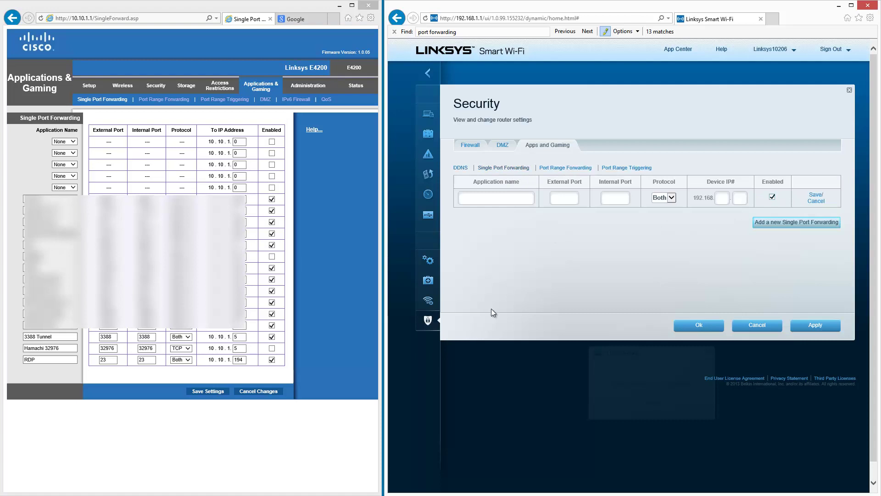
Fill in the rule 'test' forwarding port 3388 (Both) to 192.168.1.101 and save it
{"action": "left_click", "coordinate": [473, 195]}
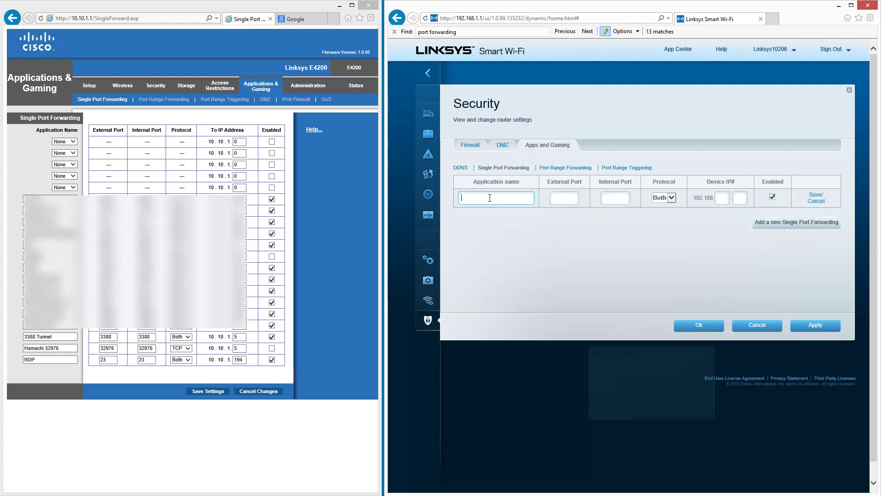
{"action": "type", "text": "3388"}
{"action": "double_click", "coordinate": [488, 201]}
{"action": "type", "text": "test"}
{"action": "key", "text": "Tab"}
{"action": "type", "text": "3388"}
{"action": "key", "text": "Tab"}
{"action": "type", "text": "3388"}
{"action": "key", "text": "Tab"}
{"action": "key", "text": "Tab"}
{"action": "type", "text": "10"}
{"action": "key", "text": "BackSpace"}
{"action": "key", "text": "BackSpace"}
{"action": "type", "text": "1.5"}
{"action": "key", "text": "BackSpace"}
{"action": "key", "text": "BackSpace"}
{"action": "key", "text": "Tab"}
{"action": "type", "text": "101"}
{"action": "left_click", "coordinate": [816, 195]}
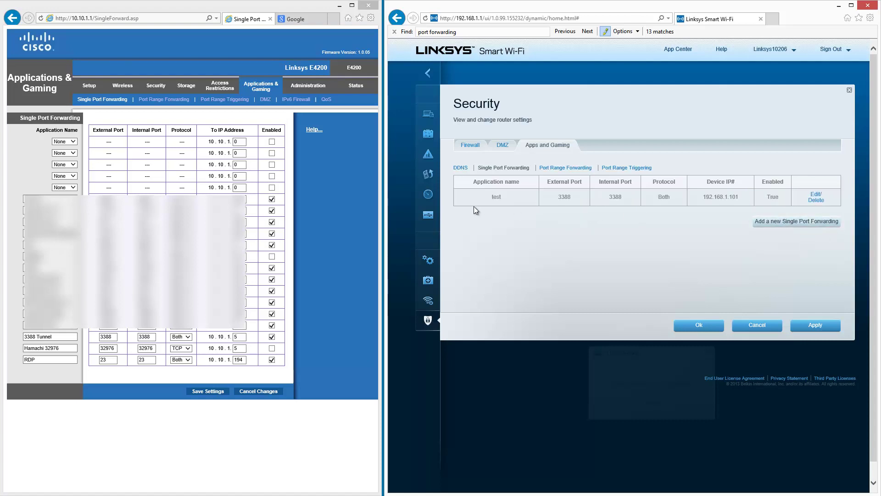
Apply the test rule, add an enabled PPTP forward to 10.10.1.101 on the E4200, then close Security
{"action": "left_click", "coordinate": [825, 329]}
{"action": "left_click", "coordinate": [73, 188]}
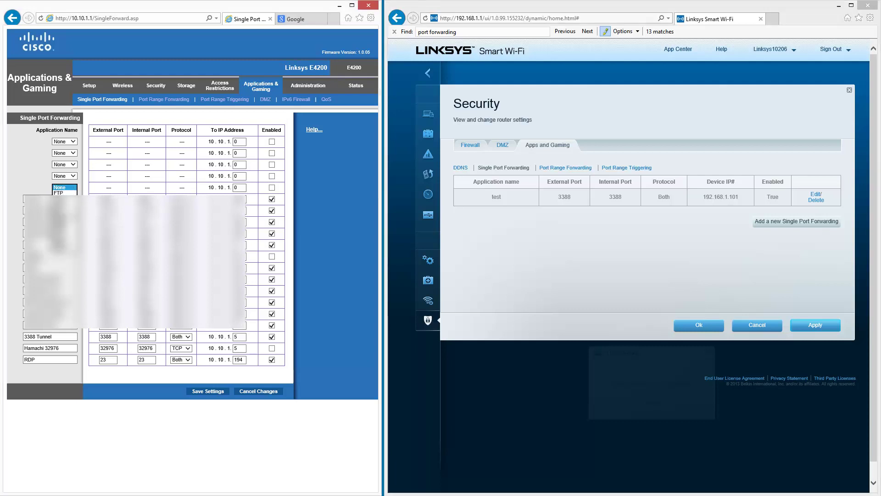
{"action": "left_click", "coordinate": [63, 249]}
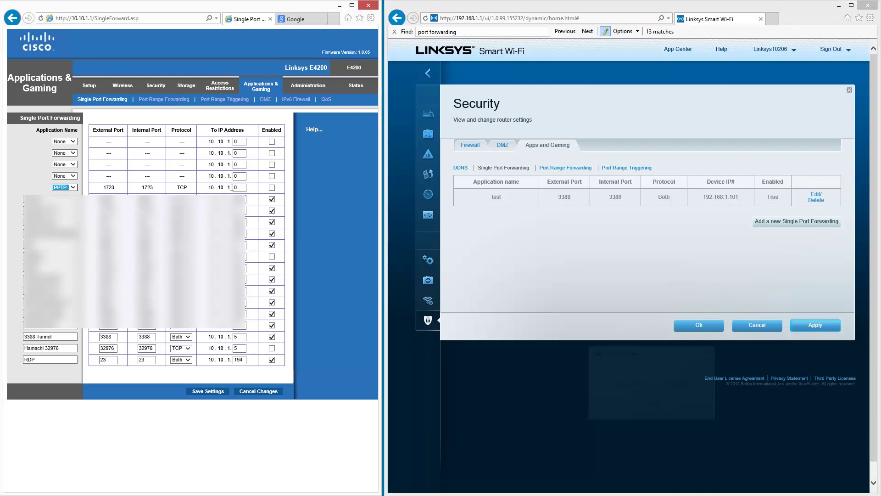
{"action": "left_click_drag", "start_coordinate": [240, 187], "coordinate": [208, 191]}
{"action": "type", "text": "101"}
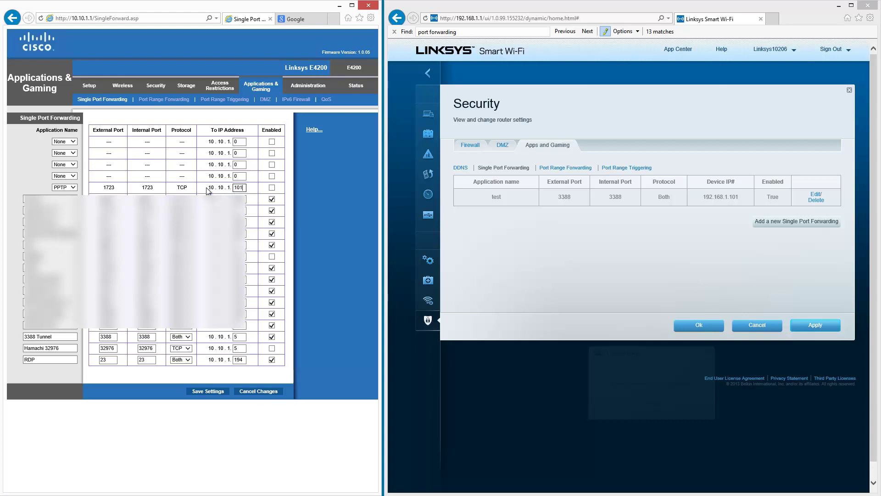
{"action": "left_click", "coordinate": [272, 188]}
{"action": "left_click", "coordinate": [215, 391]}
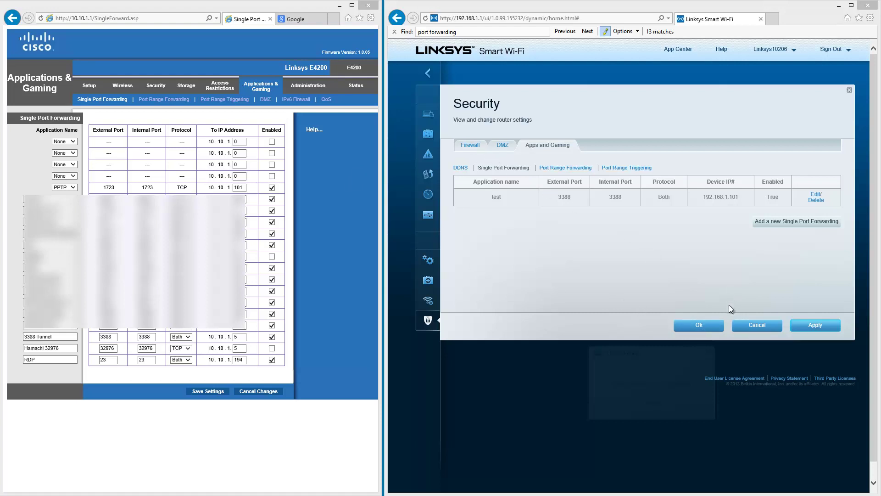
{"action": "left_click", "coordinate": [711, 326]}
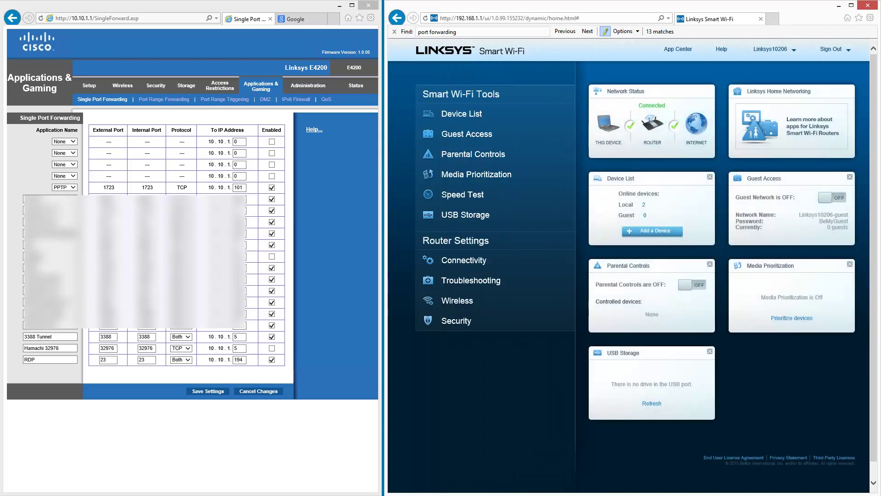